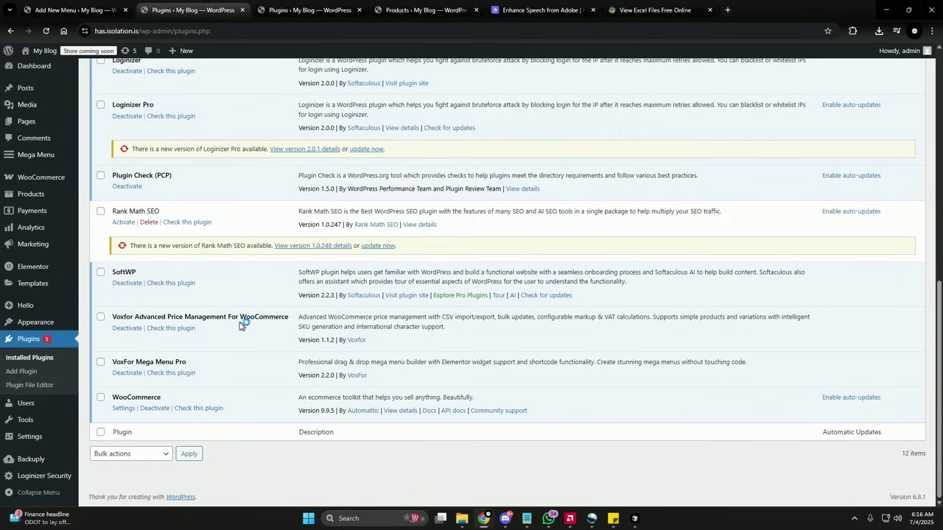
Scroll up the Installed Plugins list and reach the WooCommerce sidebar menu.
scroll(662, 346, "up", 2)
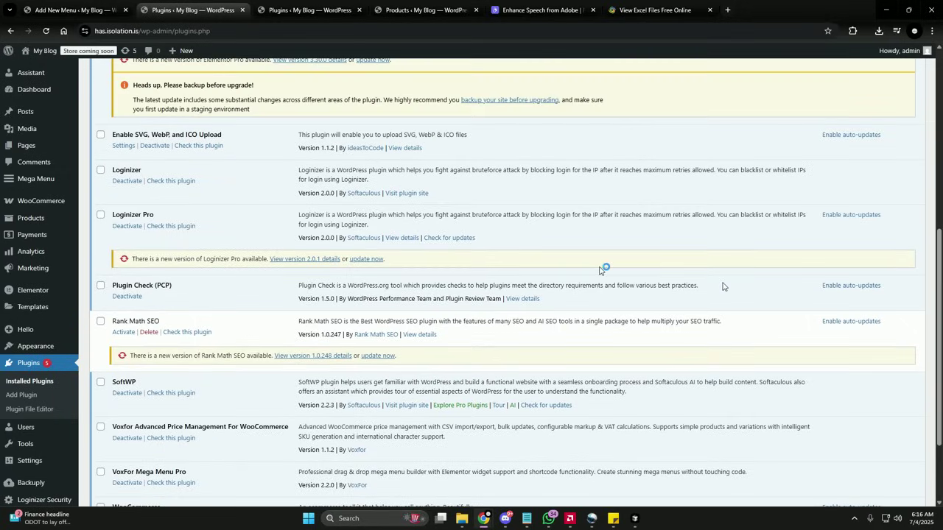
mouse_move(51, 202)
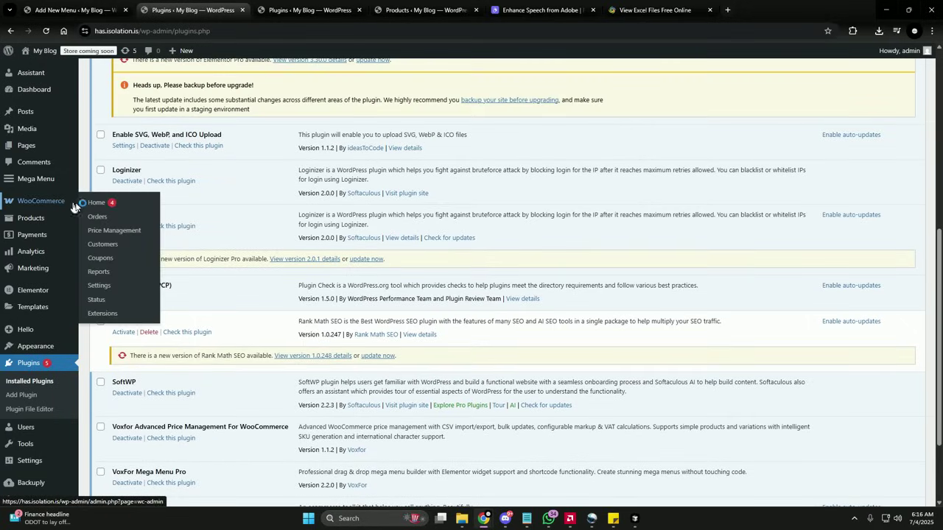
On the Price Management page, save settings with 10% markup (briefly 12) and 10% VAT.
left_click(120, 230)
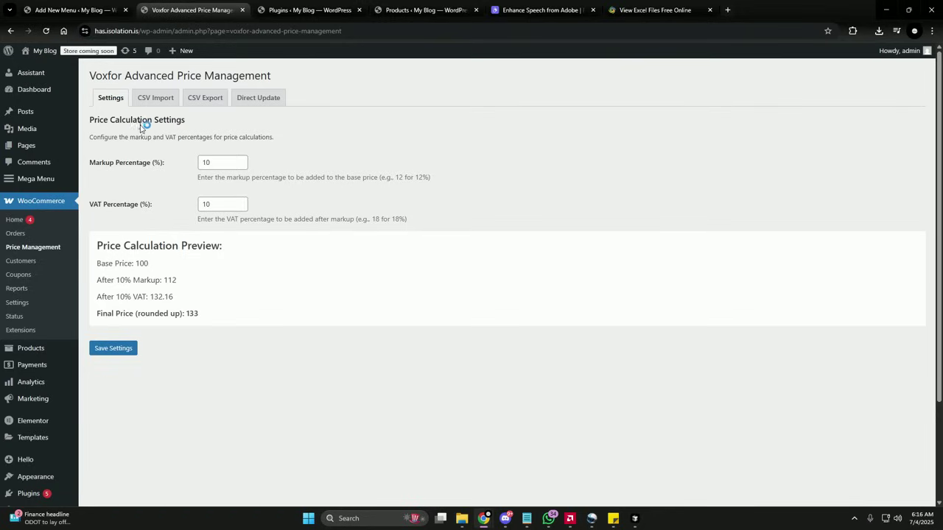
left_click(111, 168)
left_click_drag(218, 162, 184, 164)
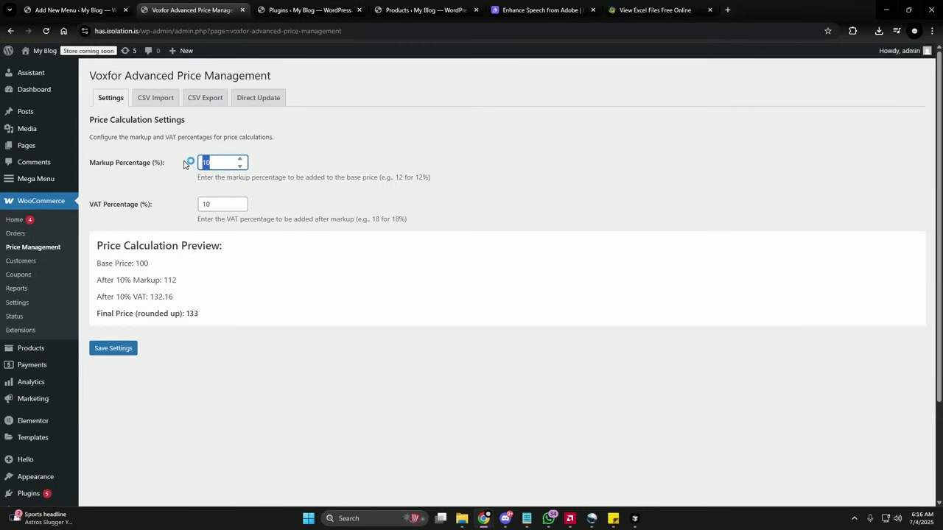
type("12")
double_click(206, 163)
type("10")
left_click(114, 172)
left_click(119, 350)
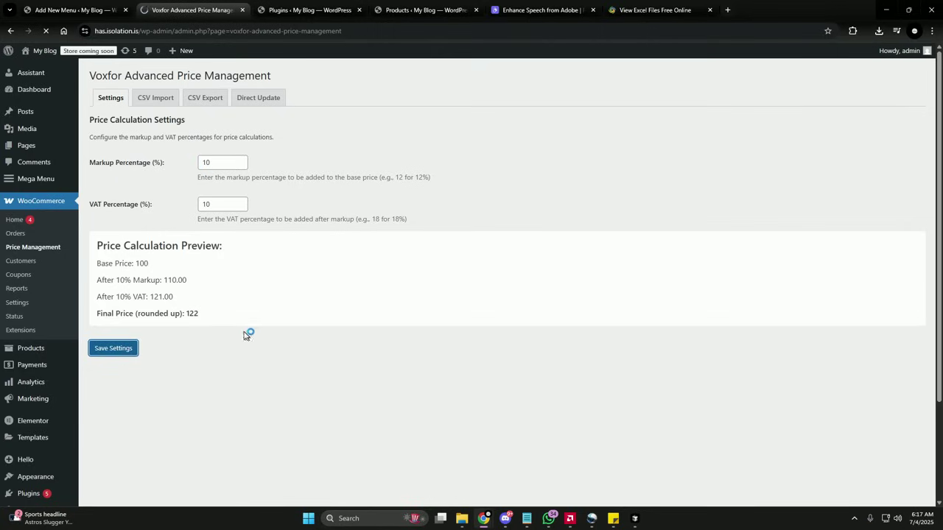
Show the CSV Import tab and scroll through its example CSV format table.
left_click(157, 101)
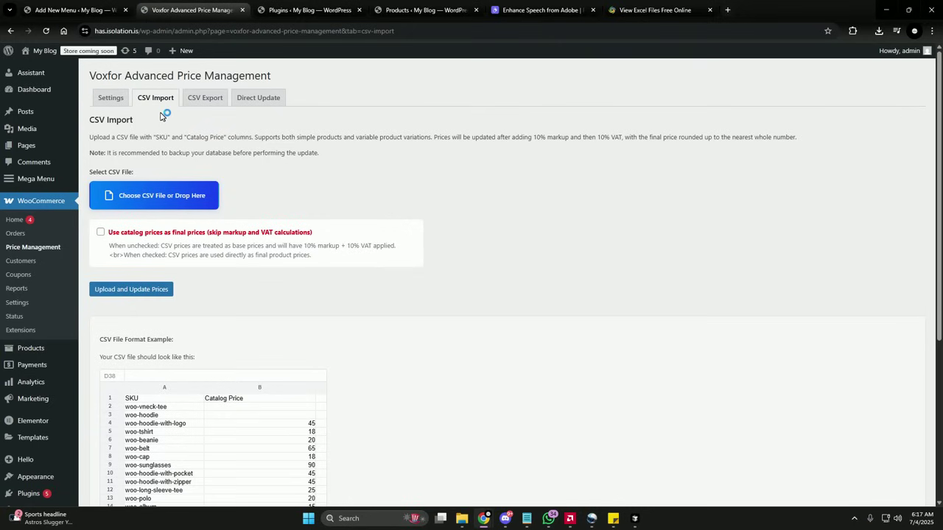
left_click_drag(940, 161, 940, 295)
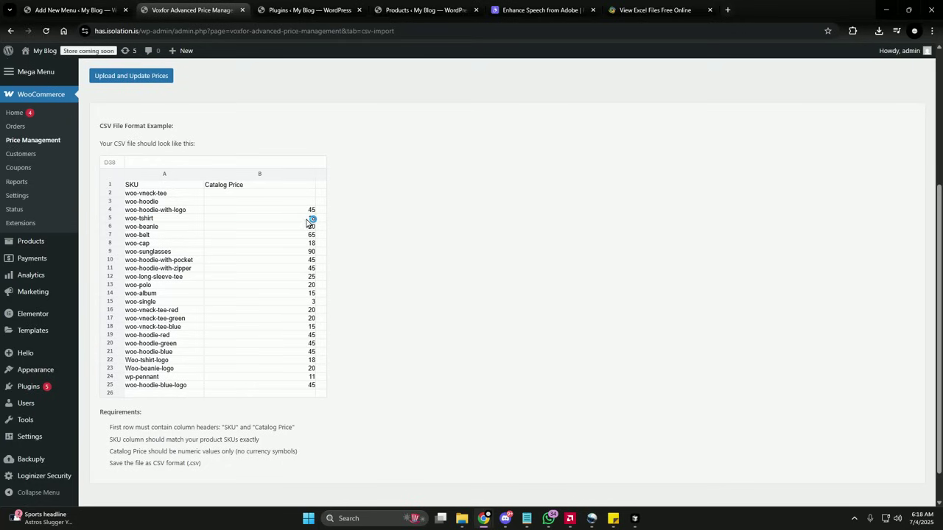
scroll(459, 271, "up", 2)
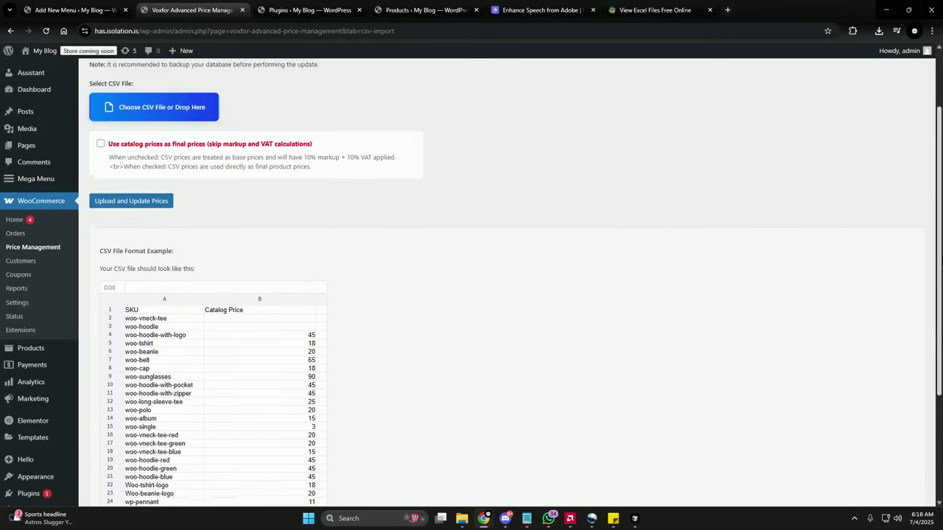
scroll(459, 271, "up", 1)
Upload test-csv from Desktop > woo addon plugin, updating 4 product prices and skipping 2.
left_click(118, 155)
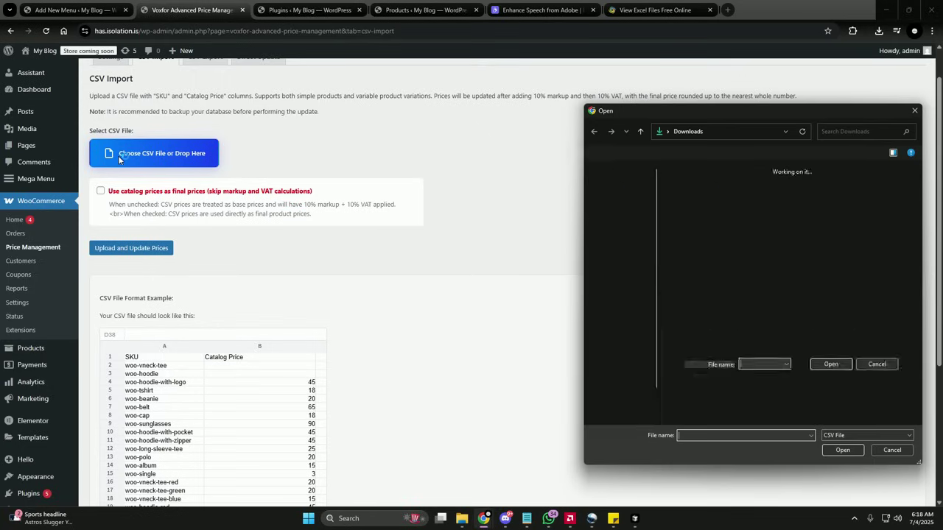
left_click(626, 235)
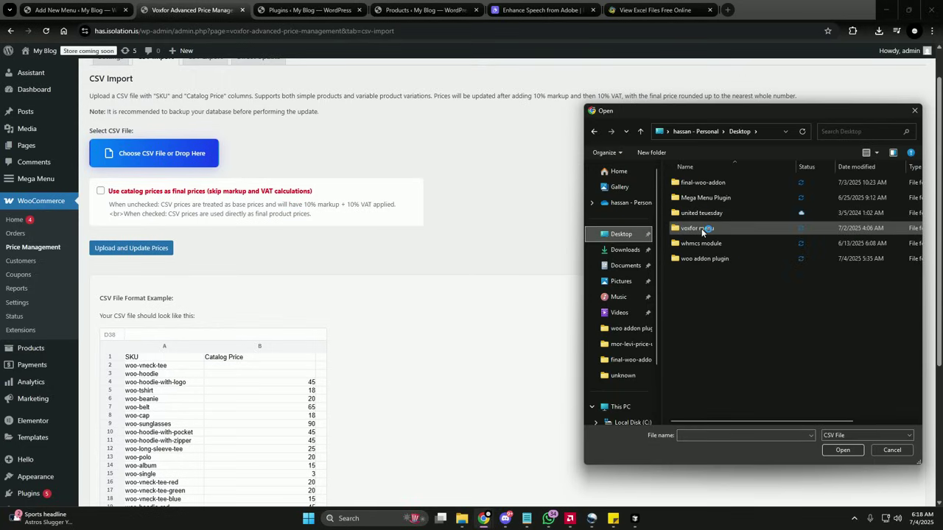
double_click(704, 259)
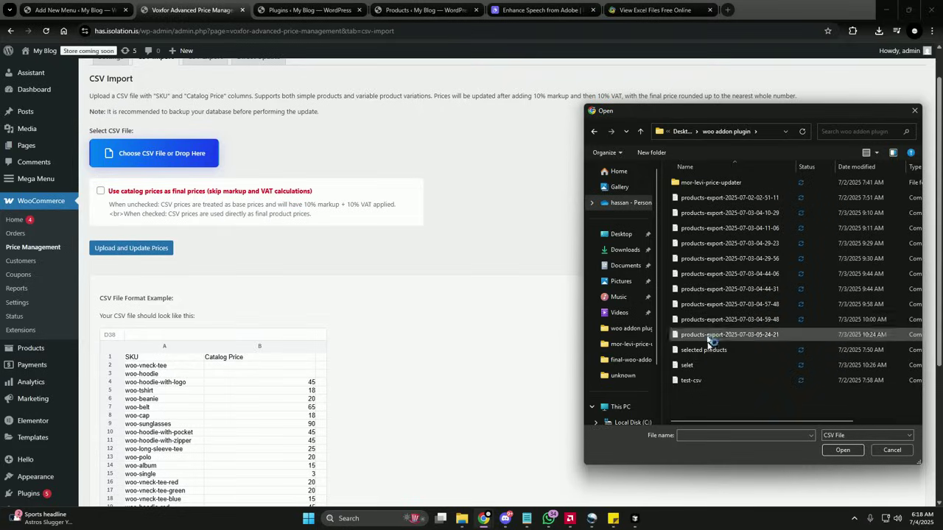
left_click(692, 381)
left_click(842, 450)
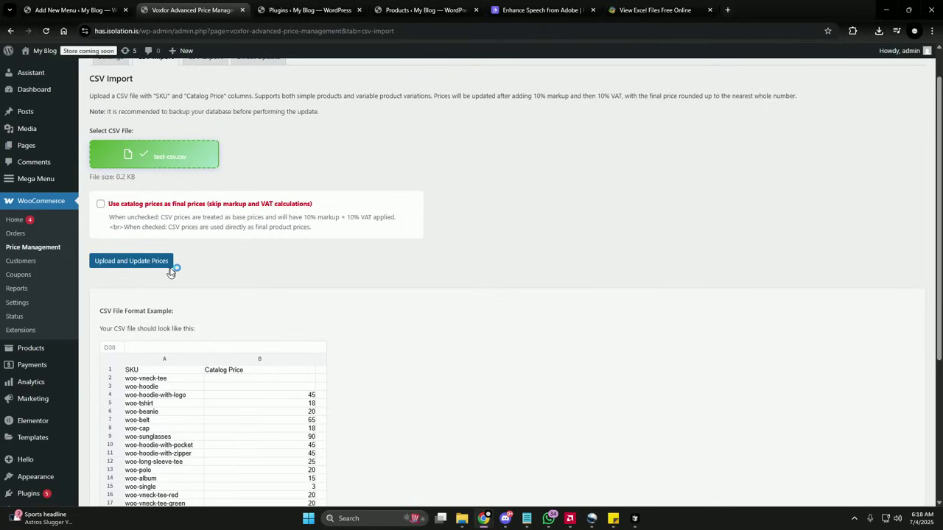
left_click(142, 263)
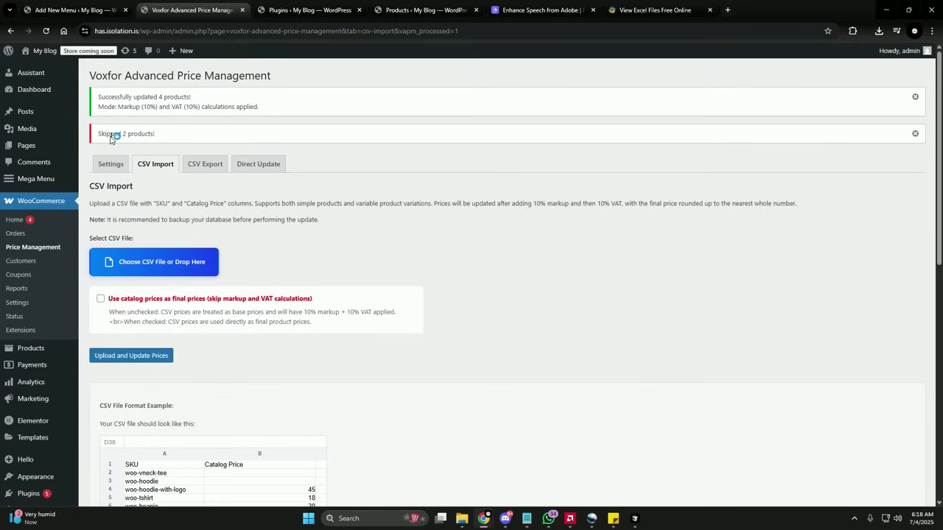
scroll(135, 139, "down", 10)
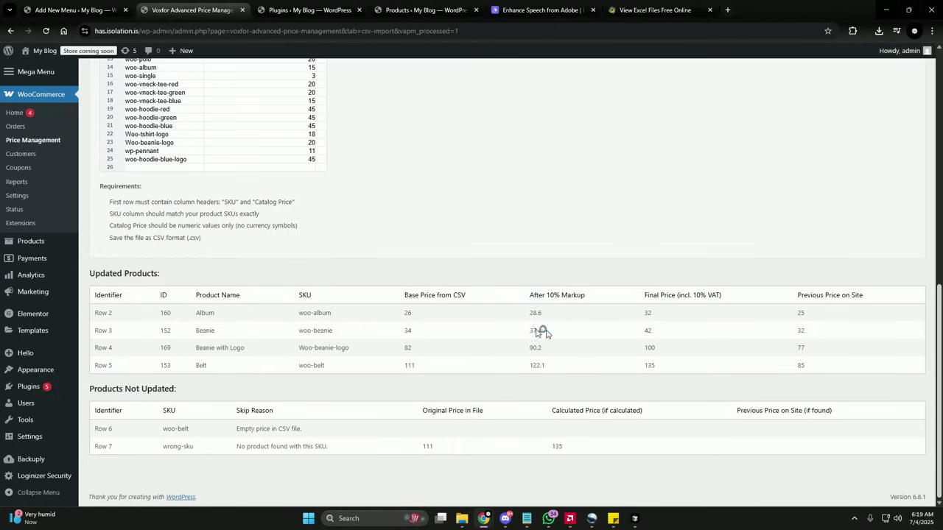
double_click(408, 313)
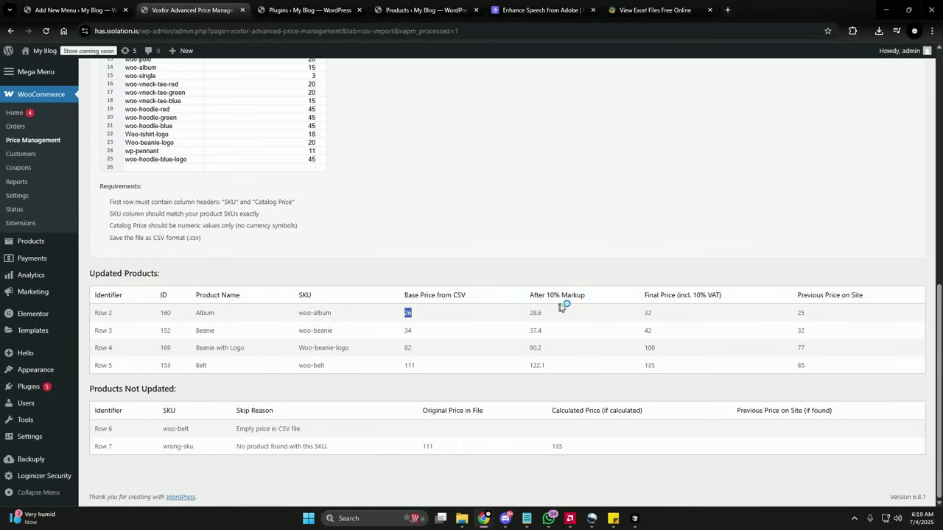
double_click(533, 313)
double_click(648, 313)
double_click(801, 314)
left_click(660, 315)
double_click(648, 313)
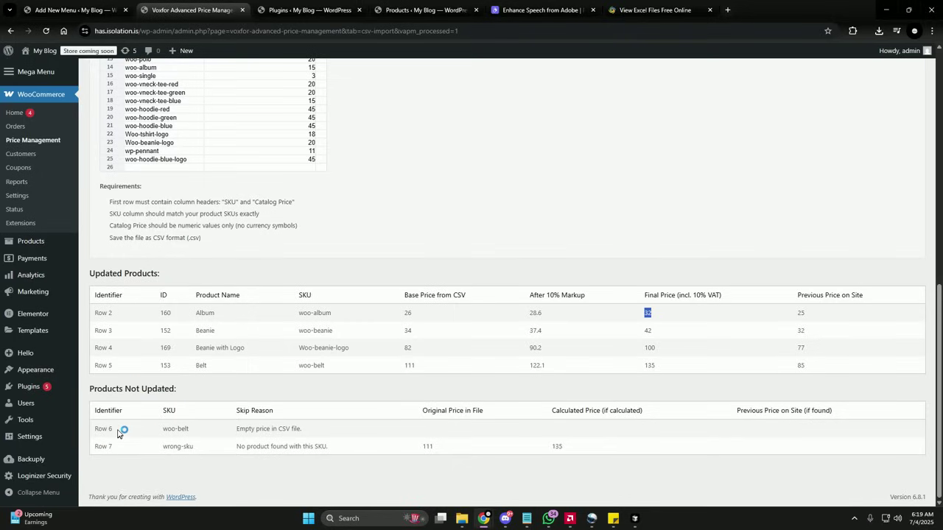
left_click_drag(238, 429, 302, 435)
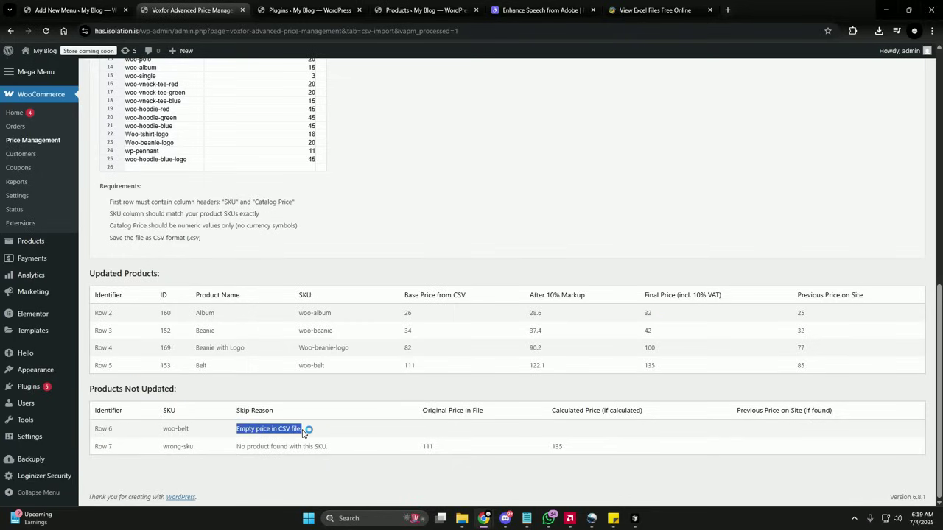
left_click(259, 431)
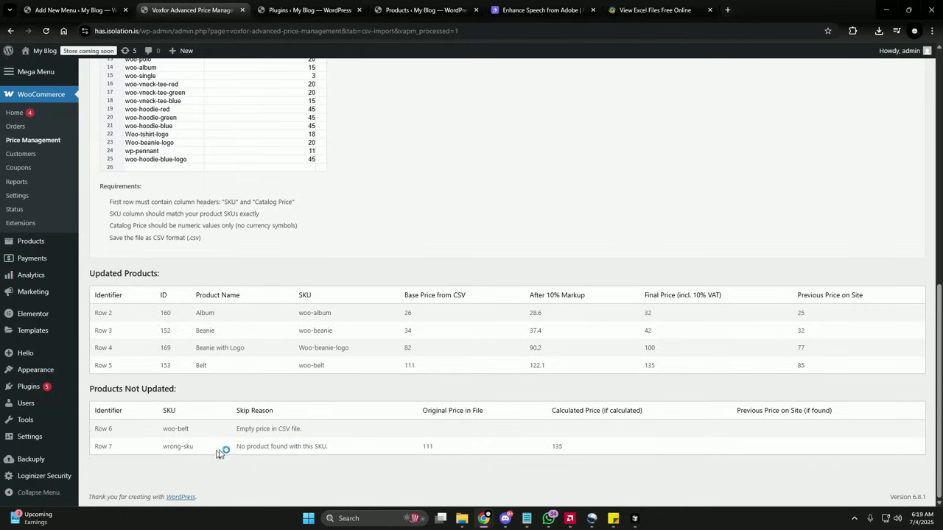
left_click_drag(327, 451, 237, 451)
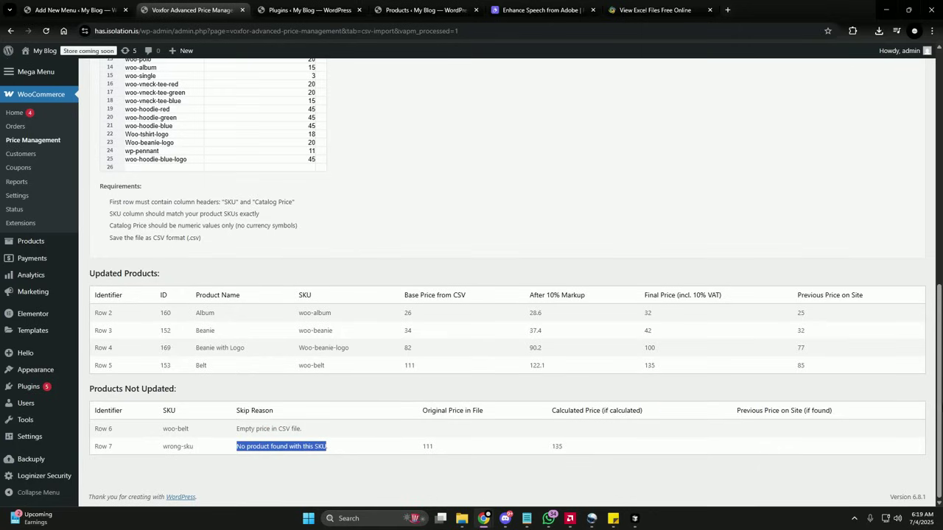
scroll(505, 265, "up", 3)
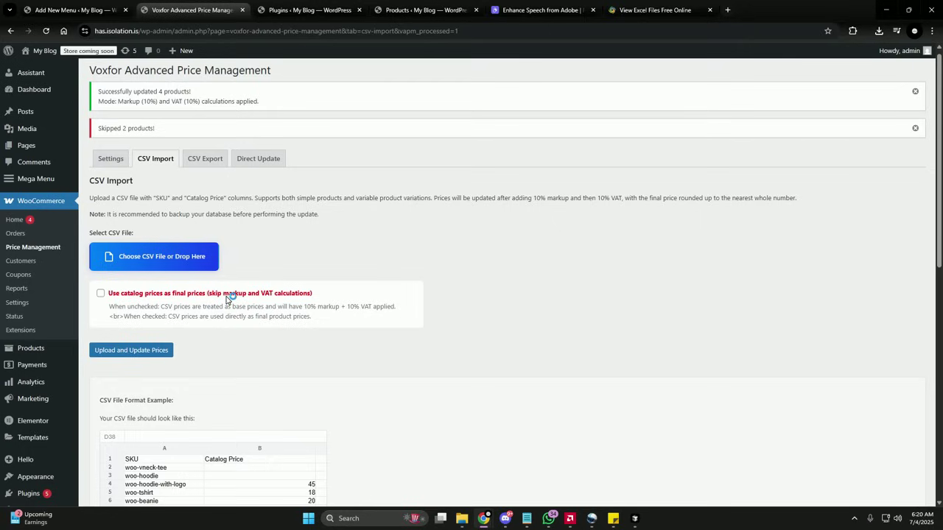
Open test-csv.csv in the Aspose Online Excel Viewer.
left_click(696, 11)
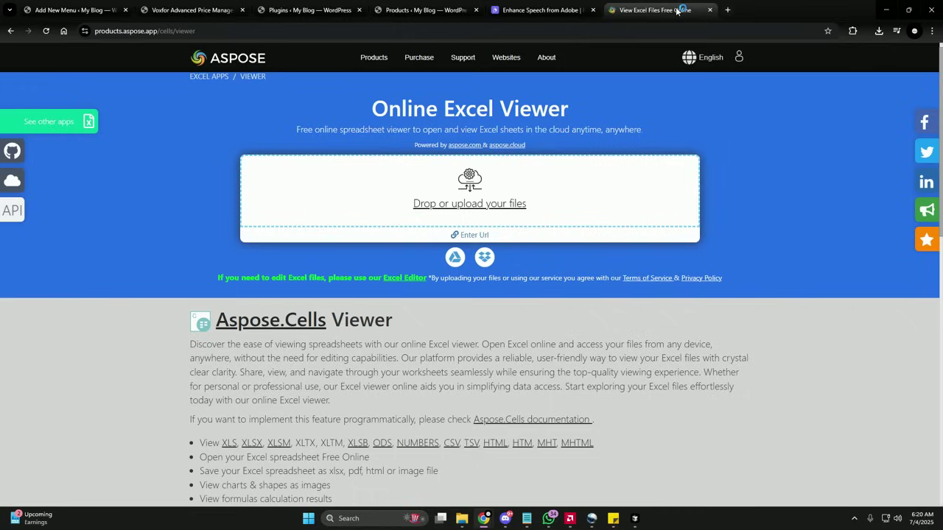
left_click(485, 209)
left_click(707, 381)
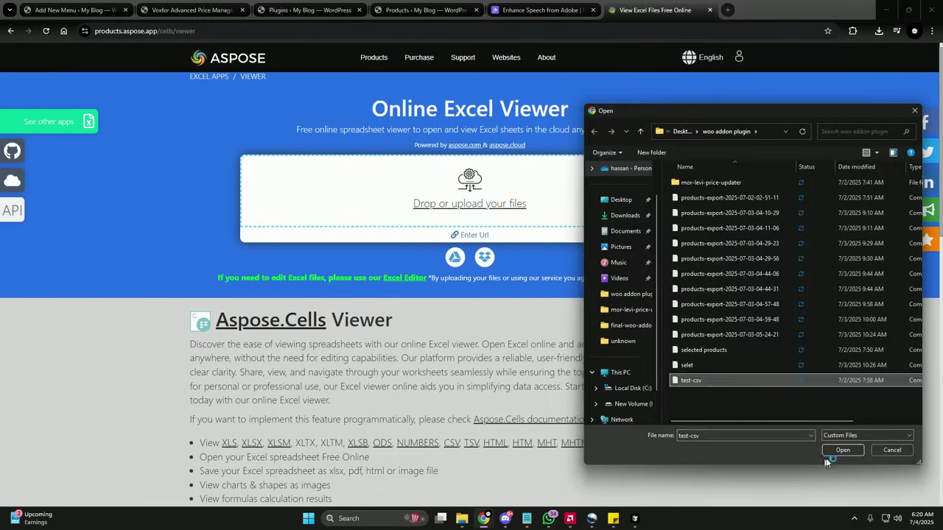
left_click(839, 440)
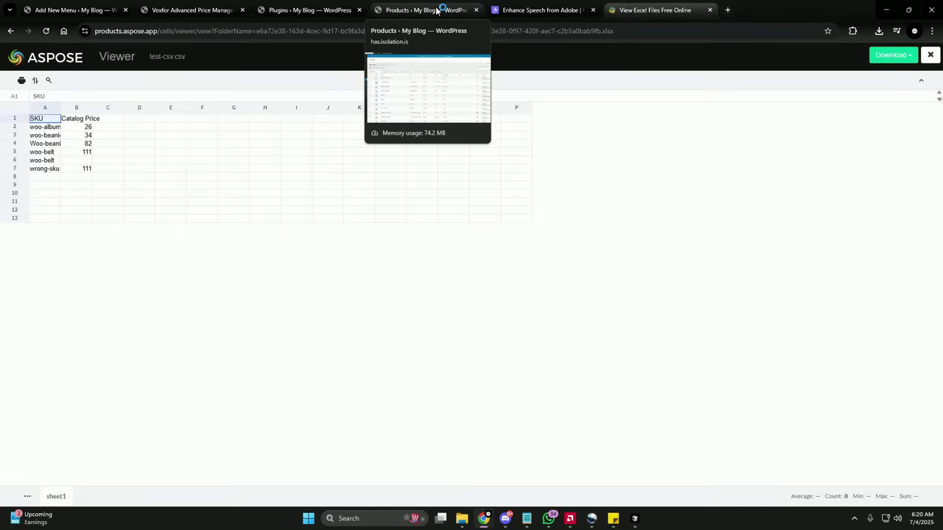
Widen the Catalog Price and SKU columns and check catalog prices B2–B5 (26 to 111).
left_click(89, 109)
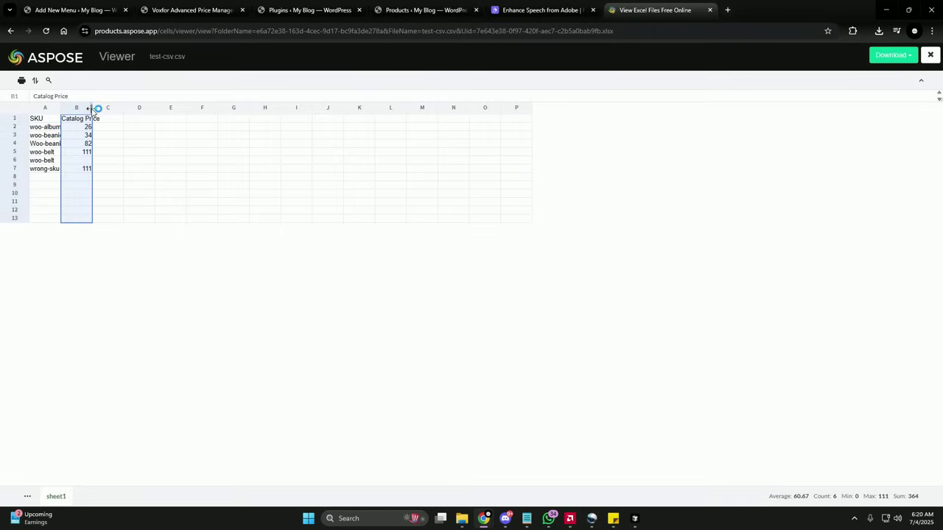
left_click_drag(91, 109, 168, 109)
left_click(62, 109)
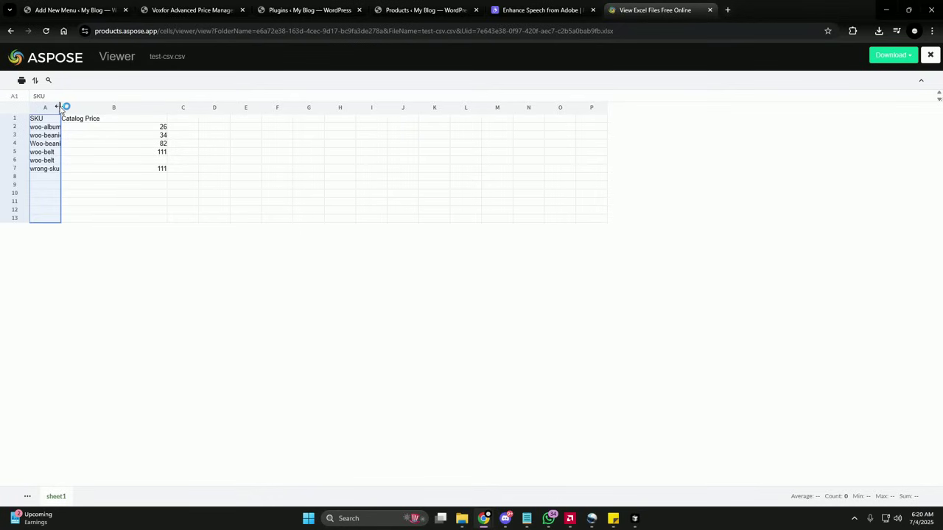
left_click_drag(61, 108, 101, 109)
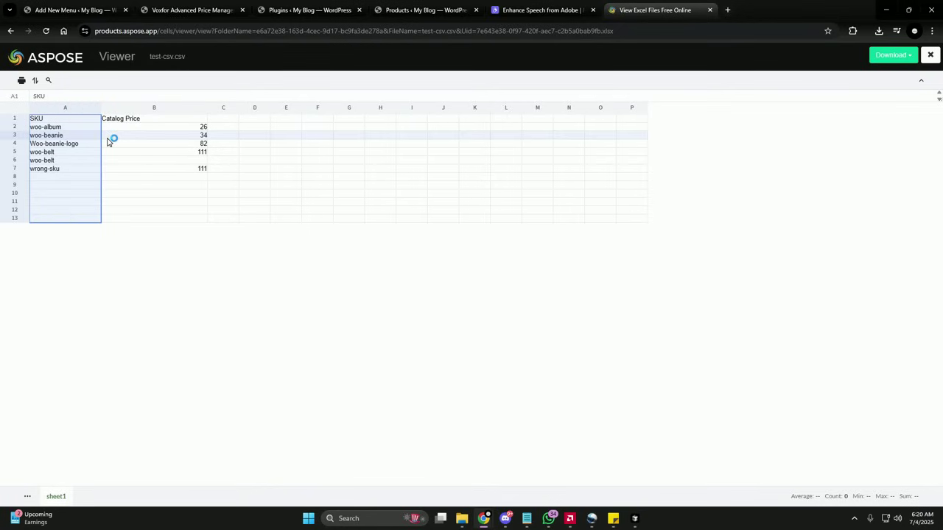
left_click(204, 128)
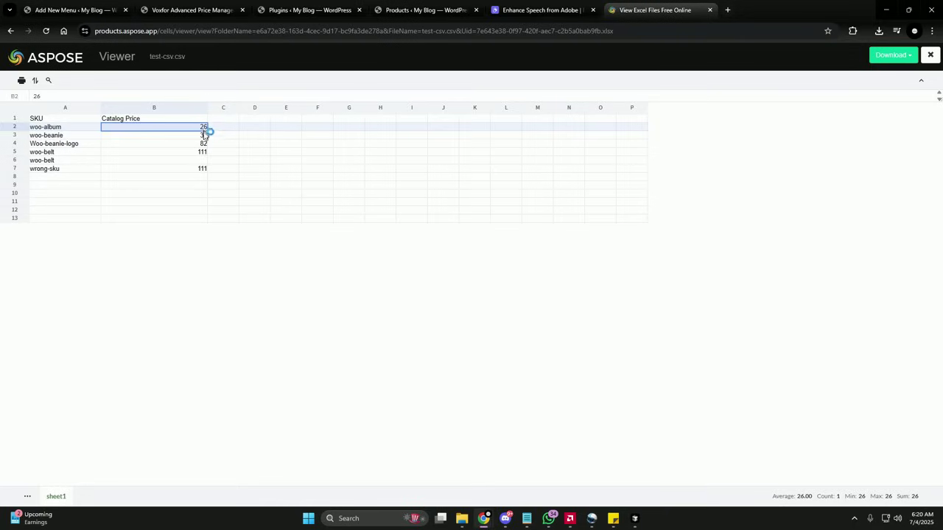
left_click(204, 136)
left_click(204, 144)
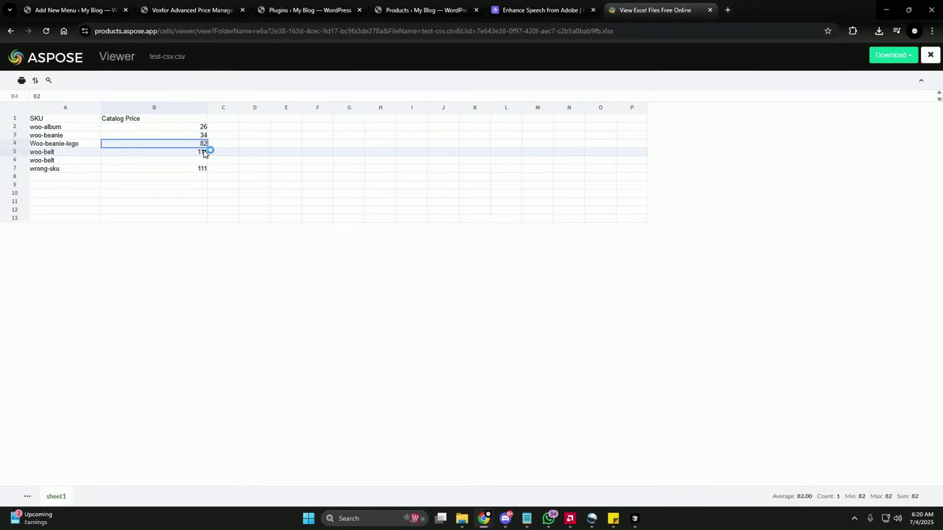
left_click(204, 152)
Back in Voxfor, select test-csv again and enable 'Use catalog prices as final prices'.
left_click(426, 10)
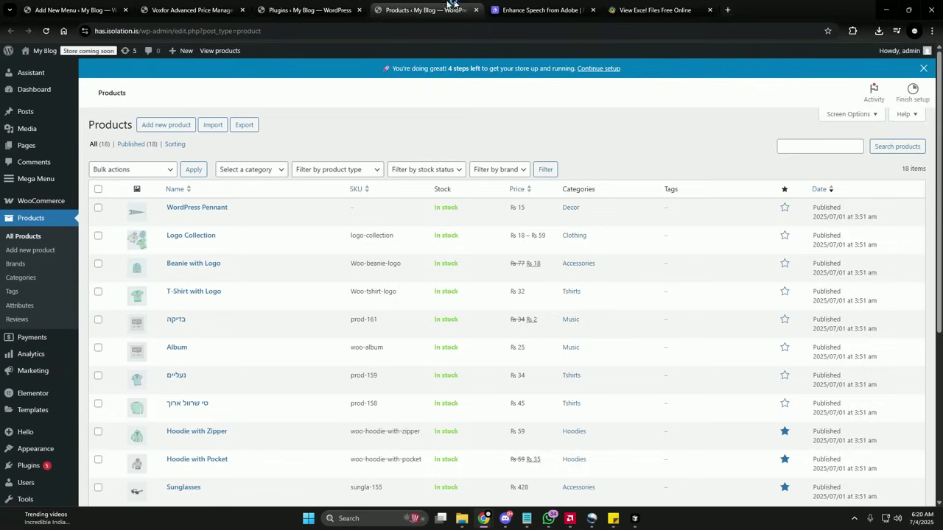
left_click(311, 10)
left_click(221, 4)
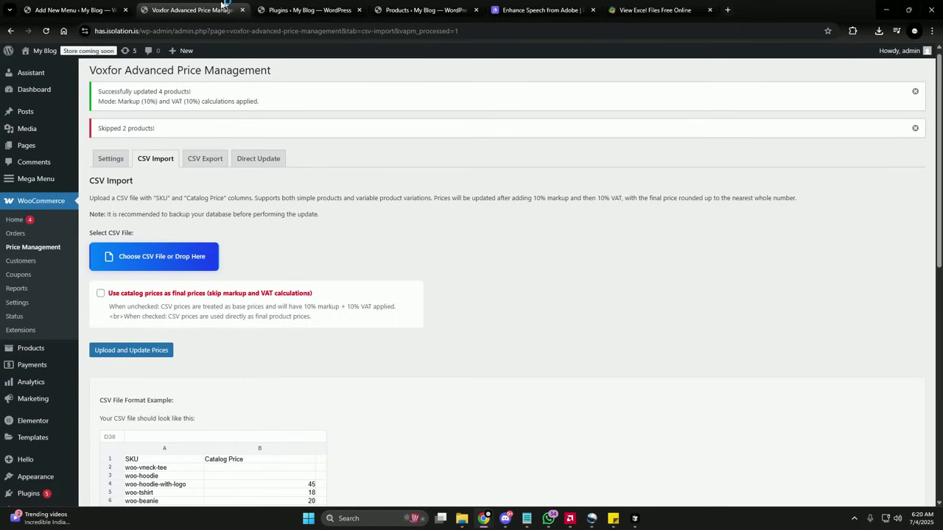
left_click(127, 258)
left_click(691, 380)
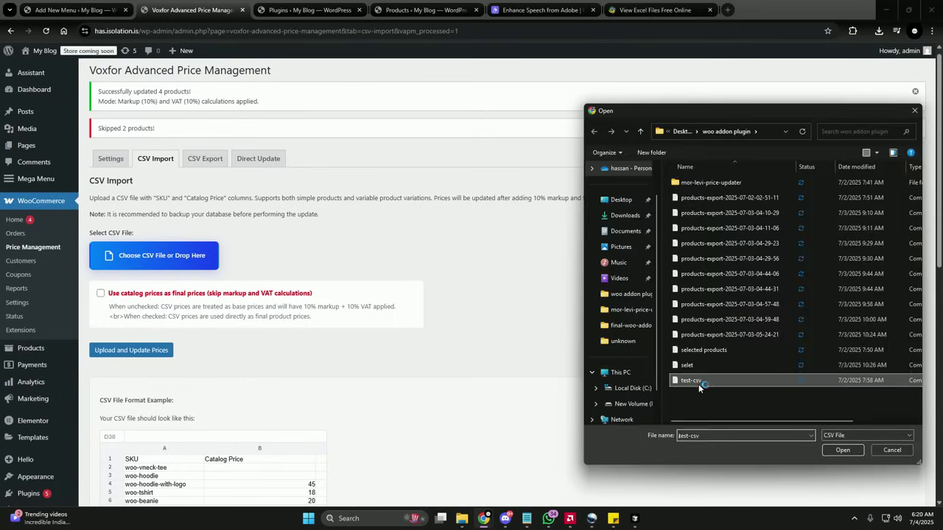
left_click(842, 450)
left_click(101, 305)
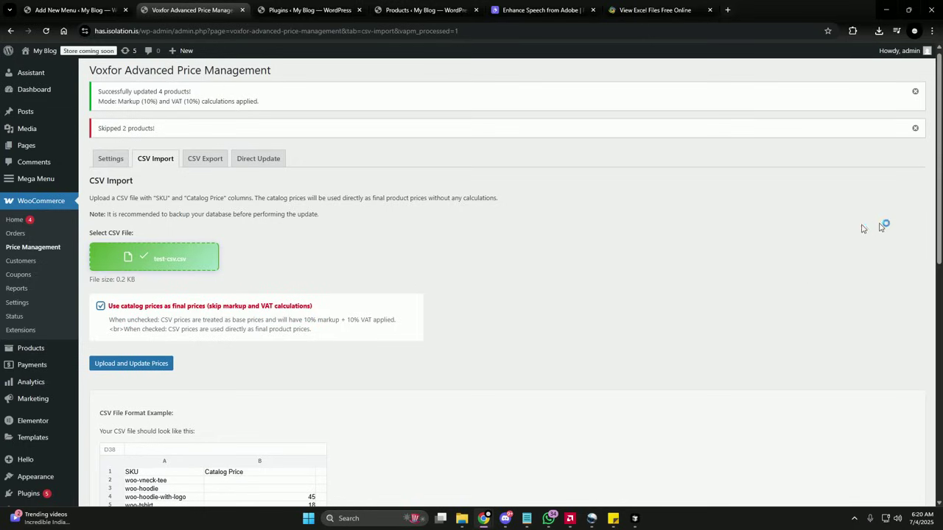
scroll(859, 257, "down", 1)
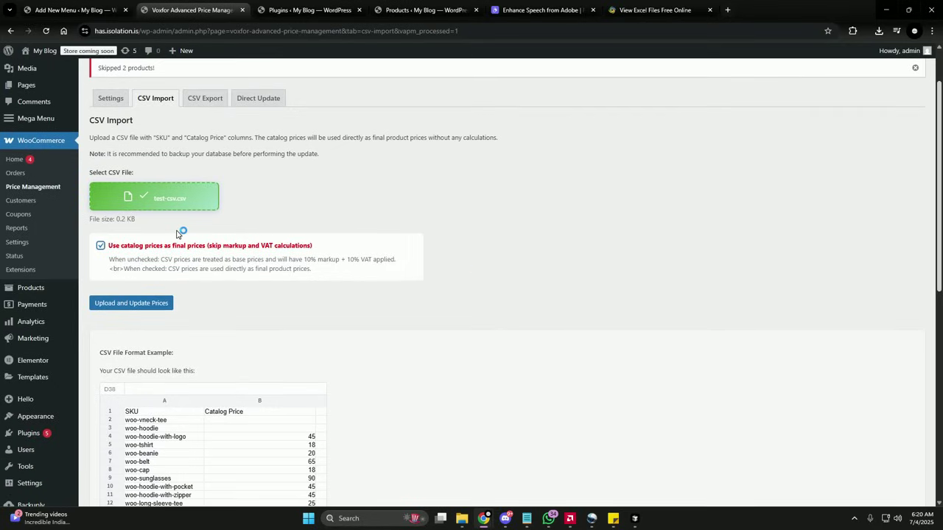
Run the import and compare results, e.g. Album applied at 26 versus previous 32.
left_click(154, 302)
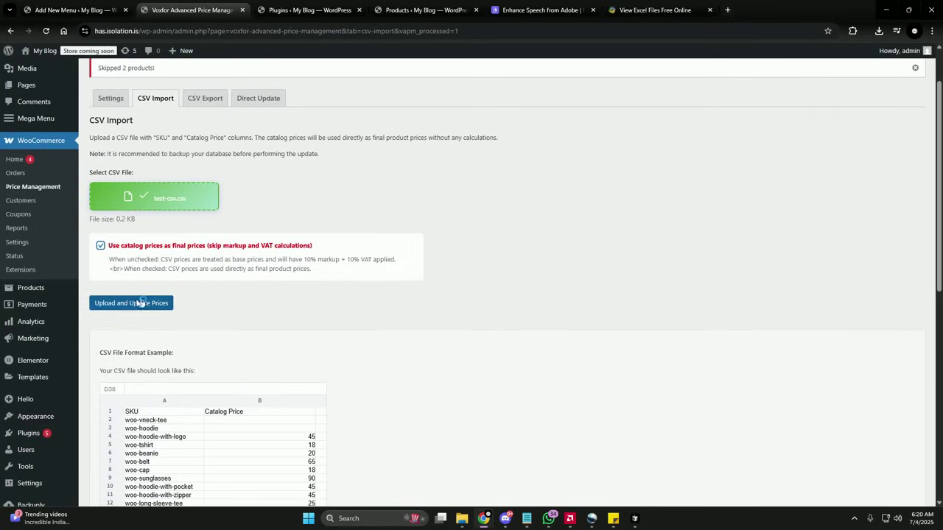
left_click_drag(939, 203, 939, 412)
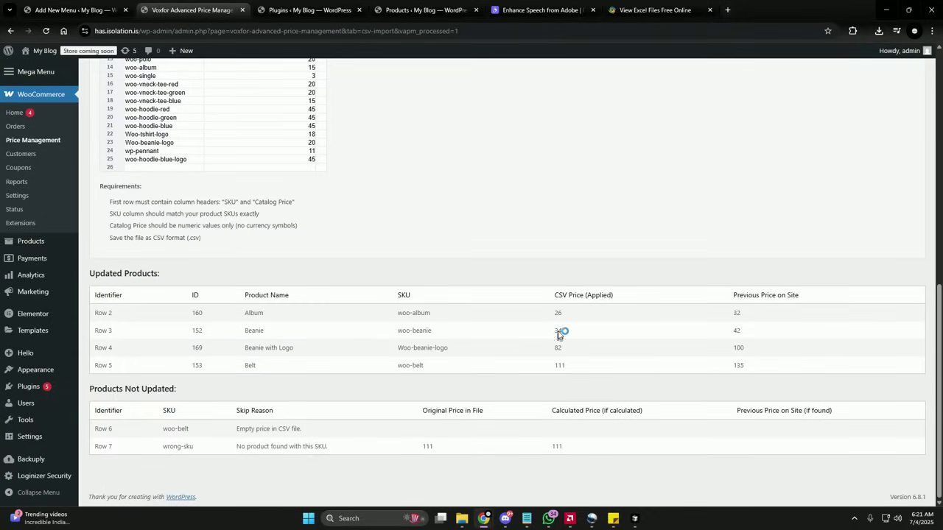
left_click_drag(556, 298, 621, 299)
left_click_drag(734, 300, 808, 300)
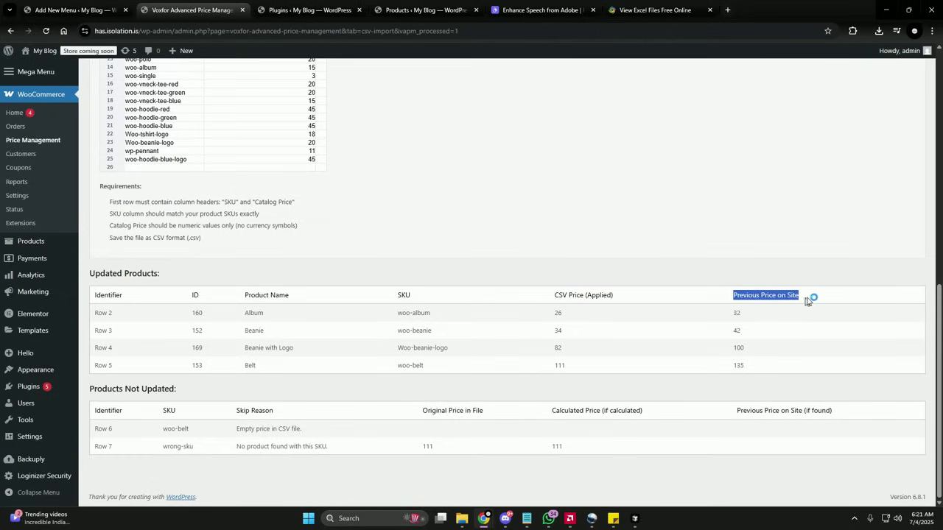
left_click(739, 315)
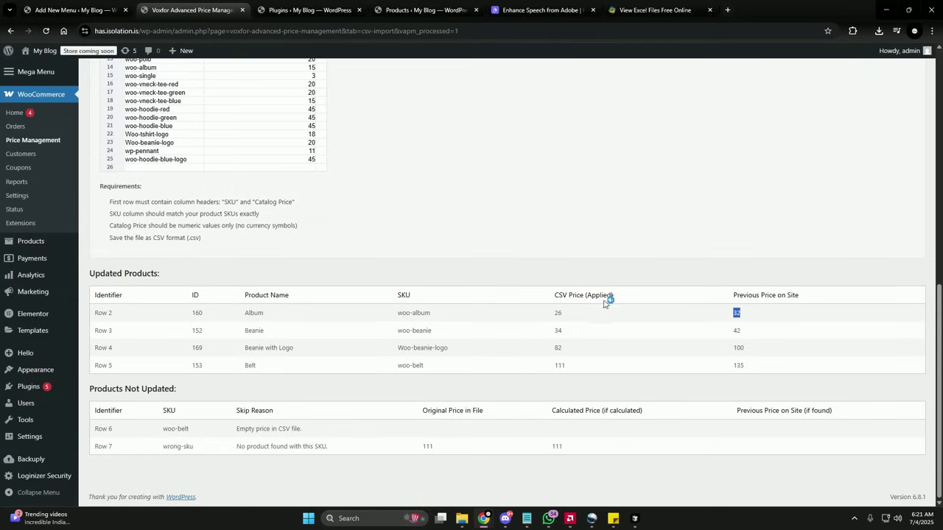
left_click_drag(569, 316, 558, 318)
left_click_drag(559, 294, 580, 295)
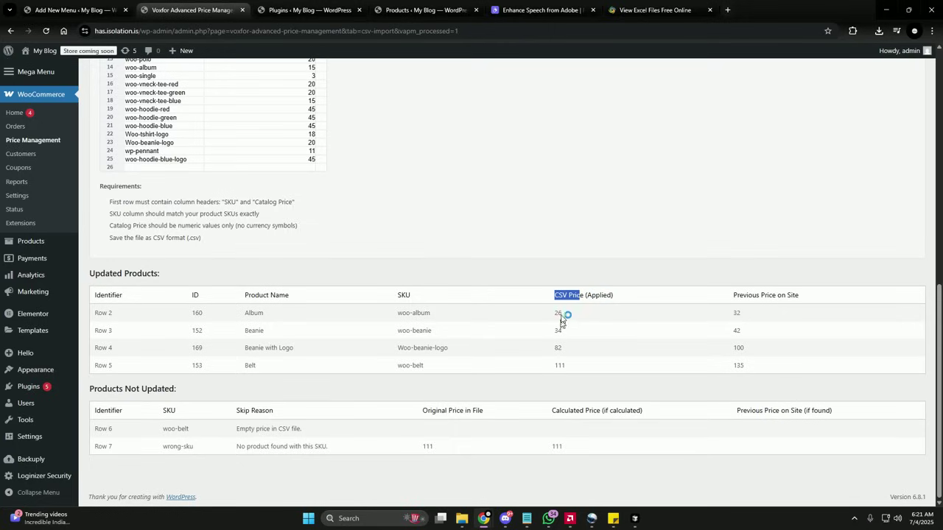
scroll(471, 282, "up", 6)
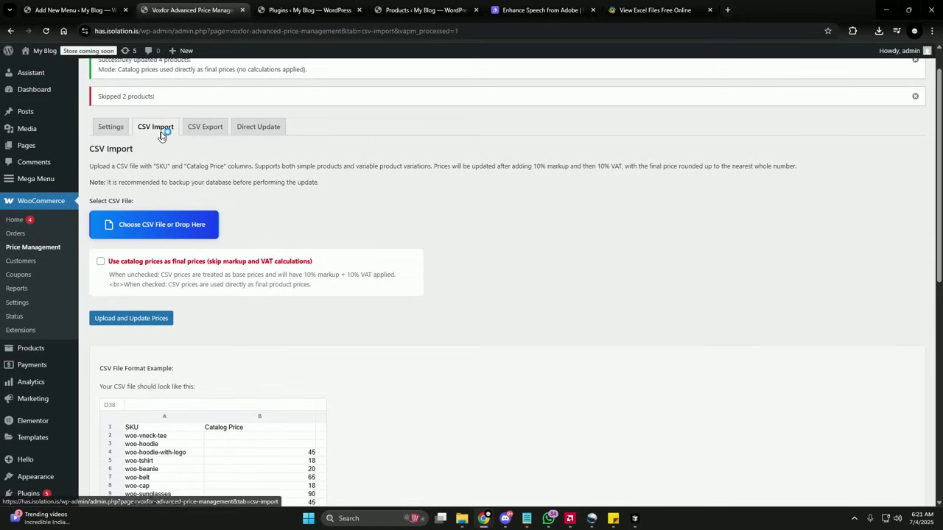
Export all published products to CSV from the CSV Export tab and save the file.
left_click(207, 129)
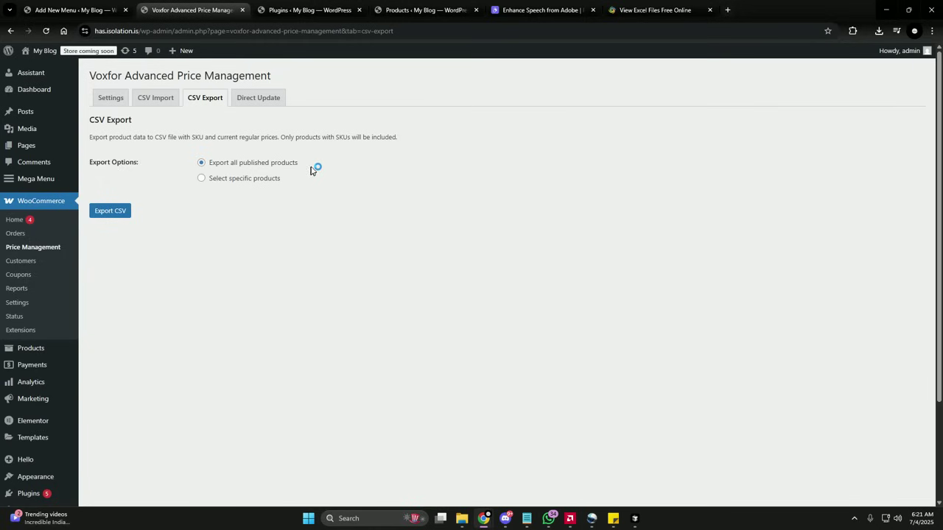
left_click(103, 212)
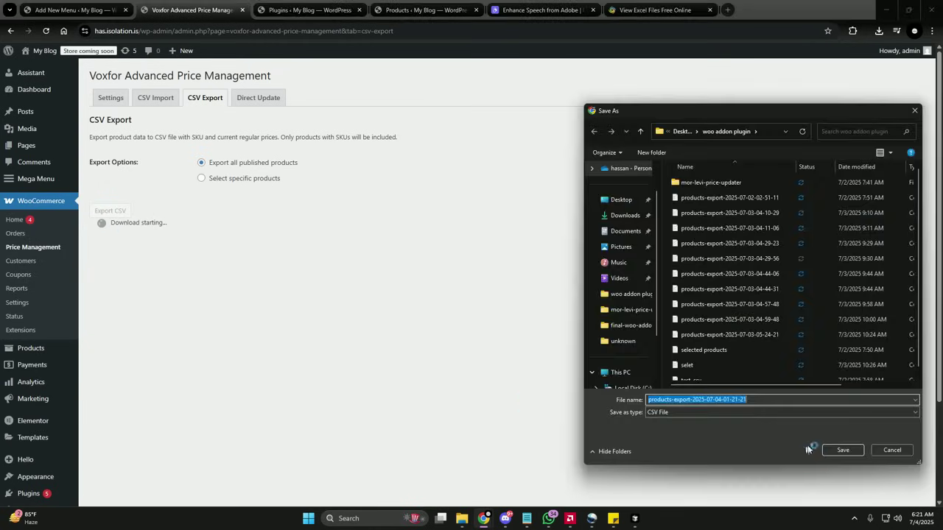
left_click(810, 448)
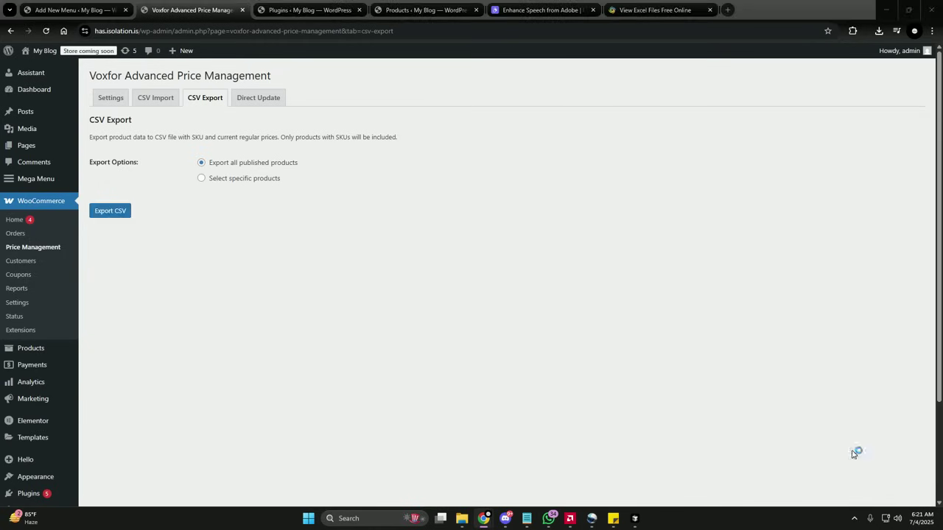
Load the exported products CSV into the Aspose viewer and check sungla-155's price of 428.
left_click(652, 9)
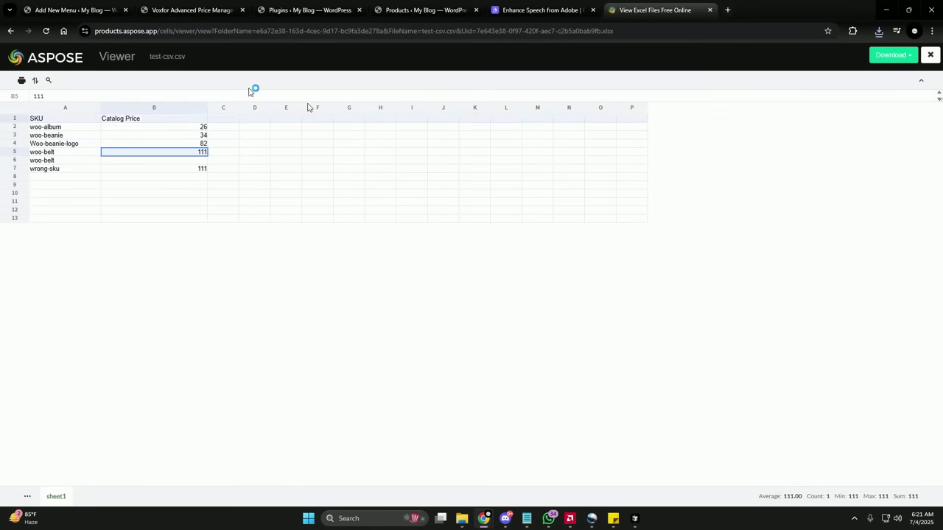
left_click(10, 30)
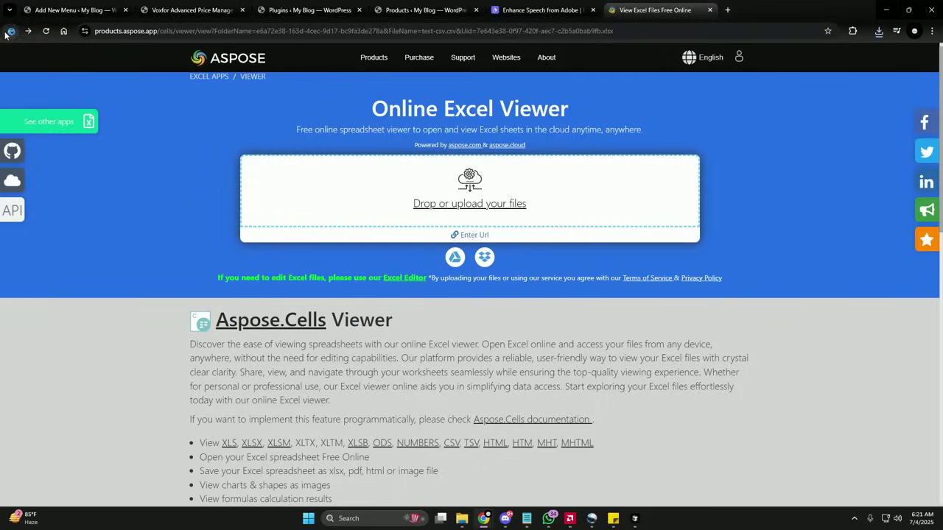
left_click(878, 31)
left_click_drag(788, 83, 500, 209)
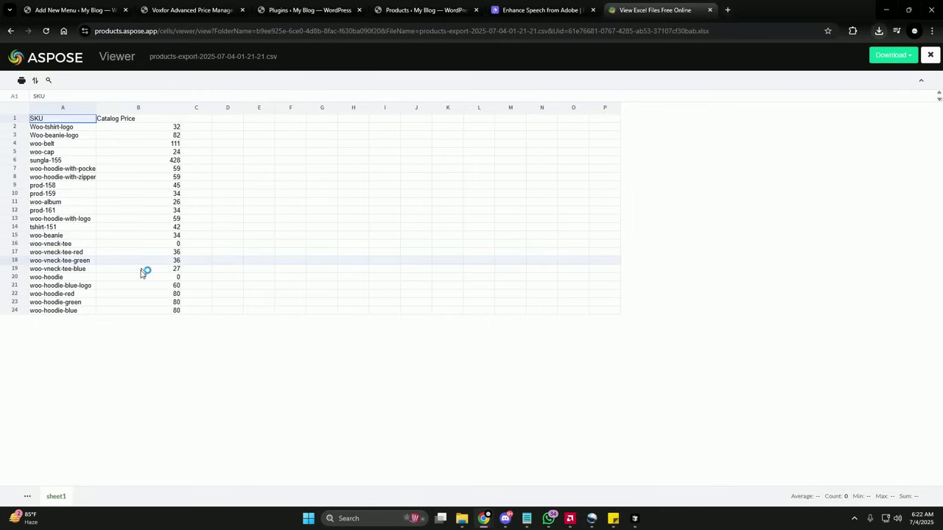
left_click(177, 159)
Return to Voxfor's CSV Export page in WordPress admin.
left_click(427, 7)
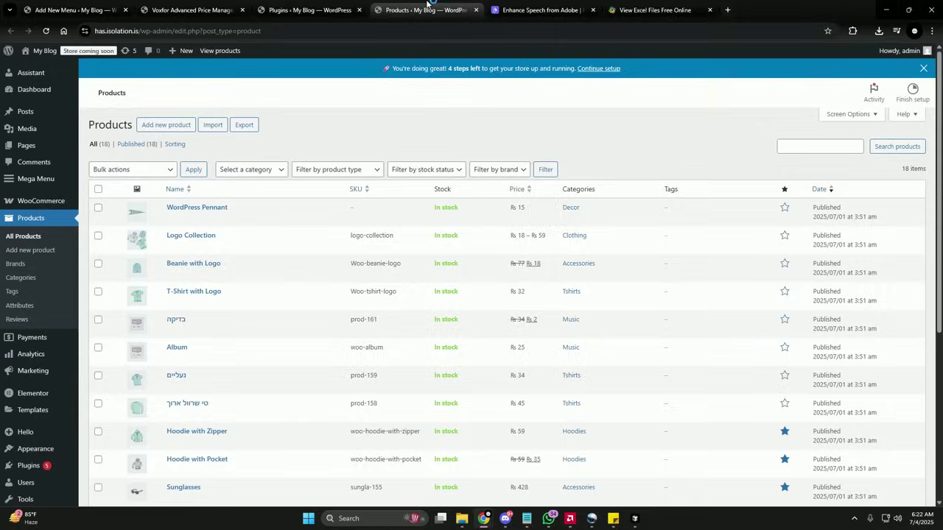
left_click(336, 8)
left_click(234, 8)
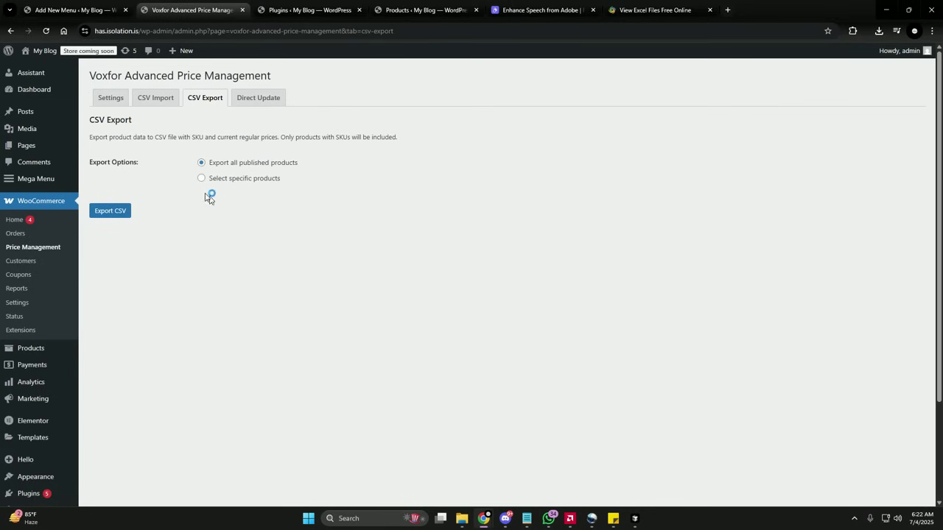
Choose specific-product export and tick Album, Beanie, Beanie with Logo and Belt.
left_click(202, 181)
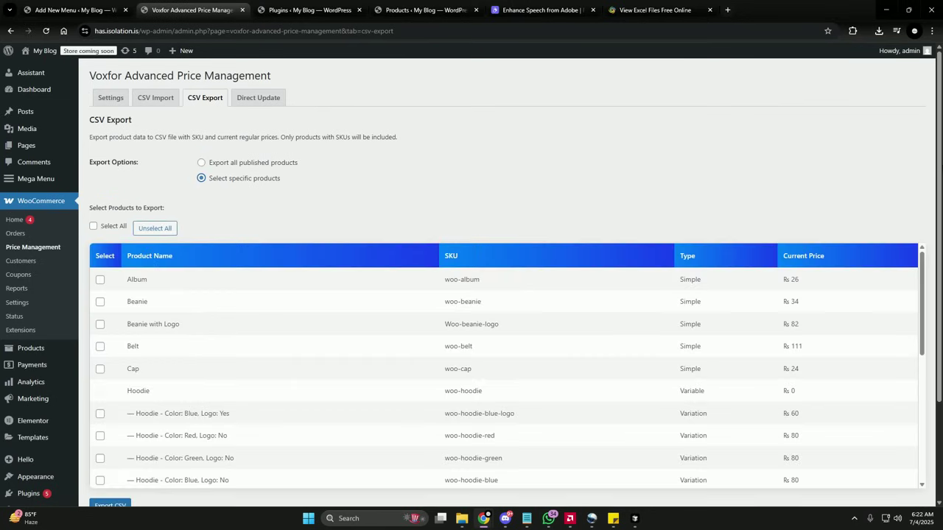
scroll(844, 233, "down", 1)
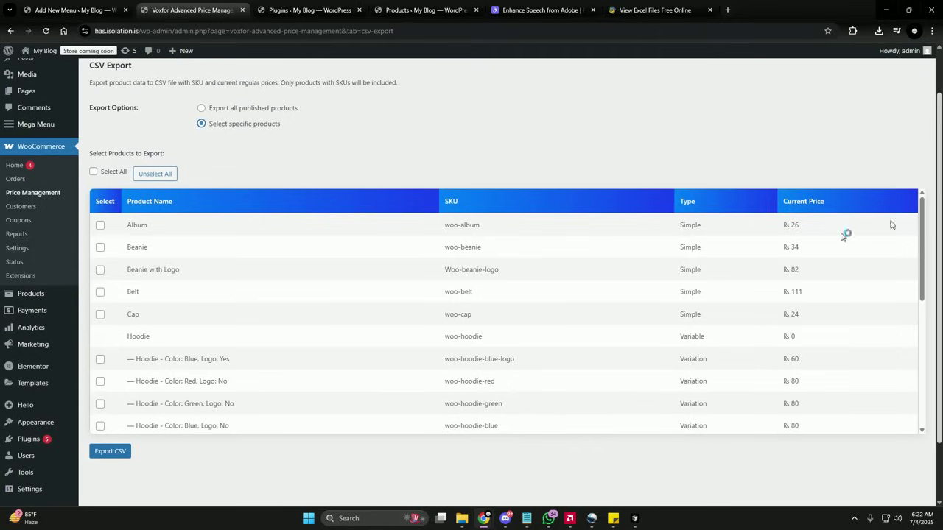
left_click(100, 225)
left_click(100, 247)
left_click(100, 270)
left_click(100, 292)
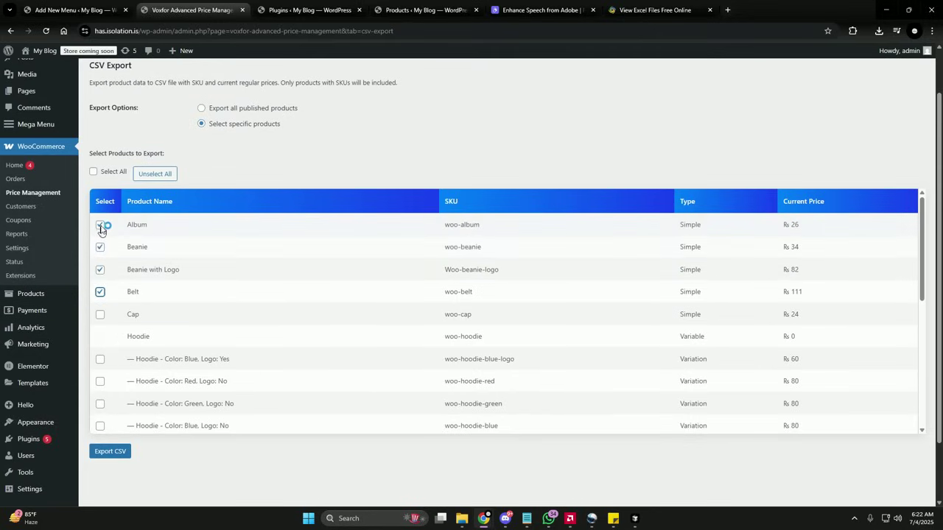
left_click(101, 291)
Export the four selected products to CSV and save the download.
left_click(115, 452)
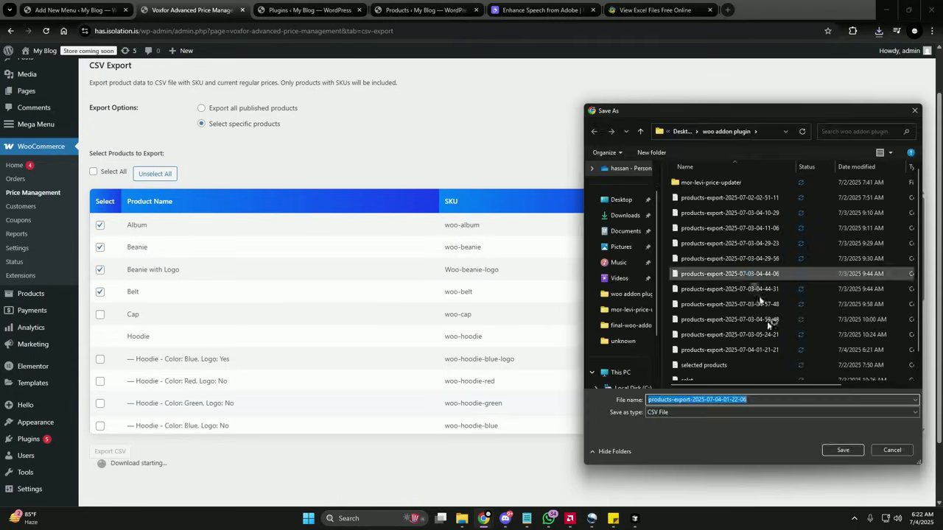
left_click(842, 450)
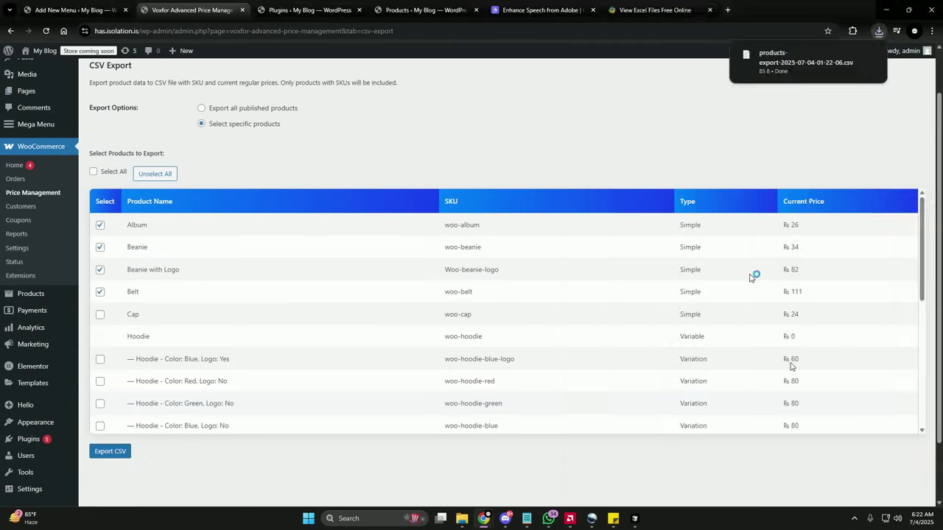
left_click(654, 10)
Load the products-export CSV into Aspose Online Excel Viewer and inspect its SKU column A.
left_click(10, 30)
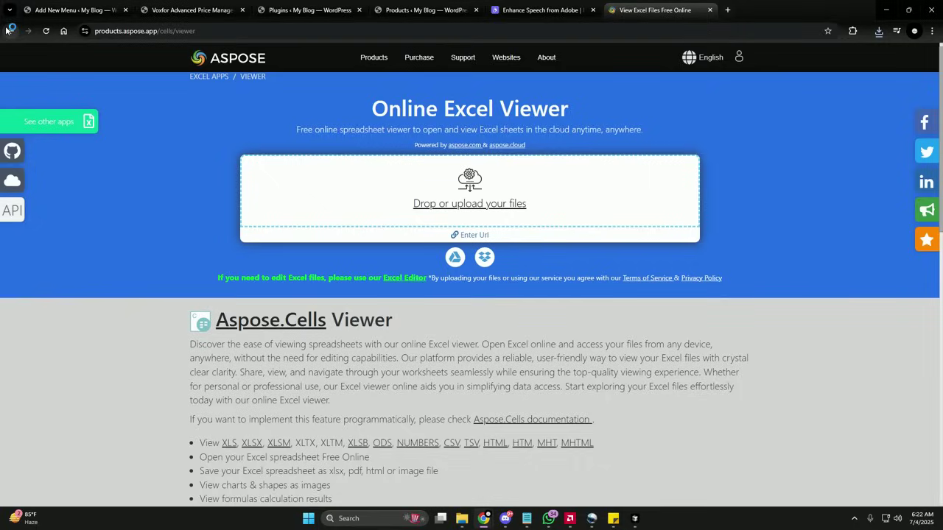
left_click(878, 31)
left_click_drag(806, 77, 519, 203)
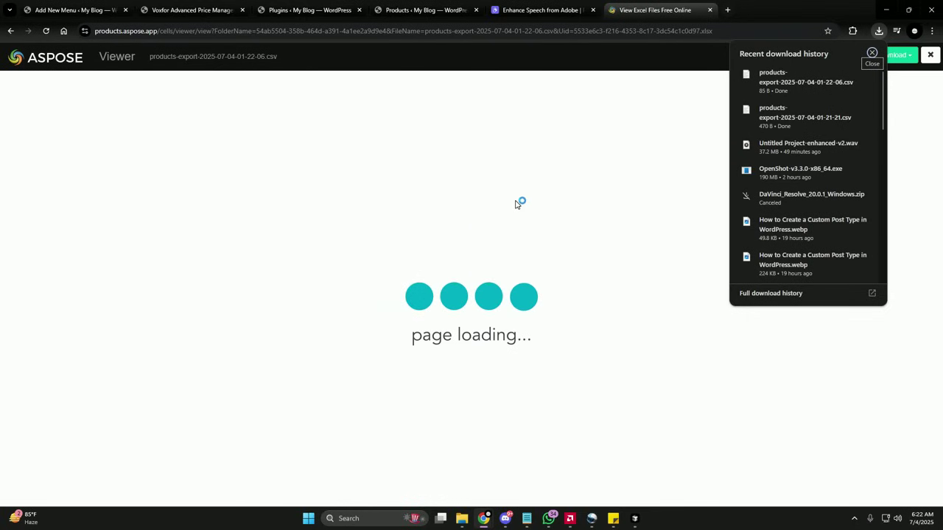
left_click(63, 109)
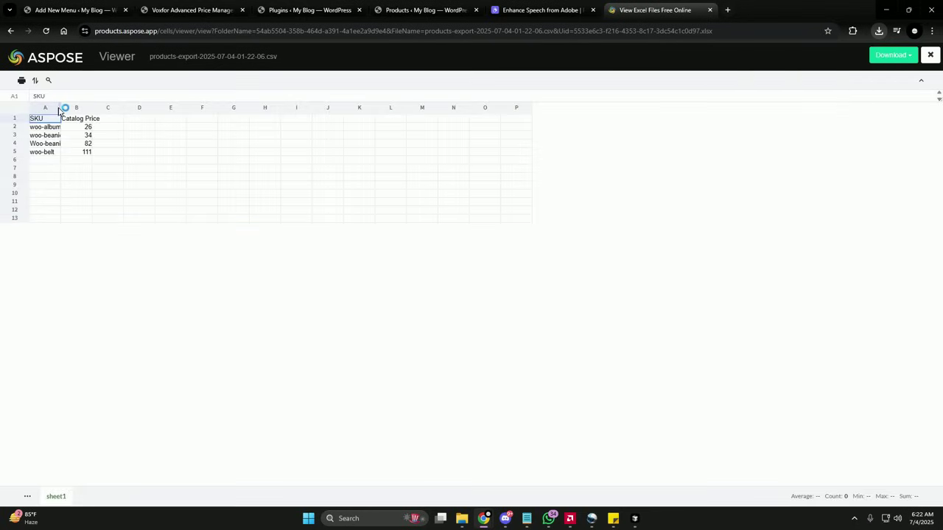
left_click(59, 108)
left_click_drag(92, 108, 162, 109)
Go back to the Voxfor price manager via the WooCommerce products tab.
left_click(464, 6)
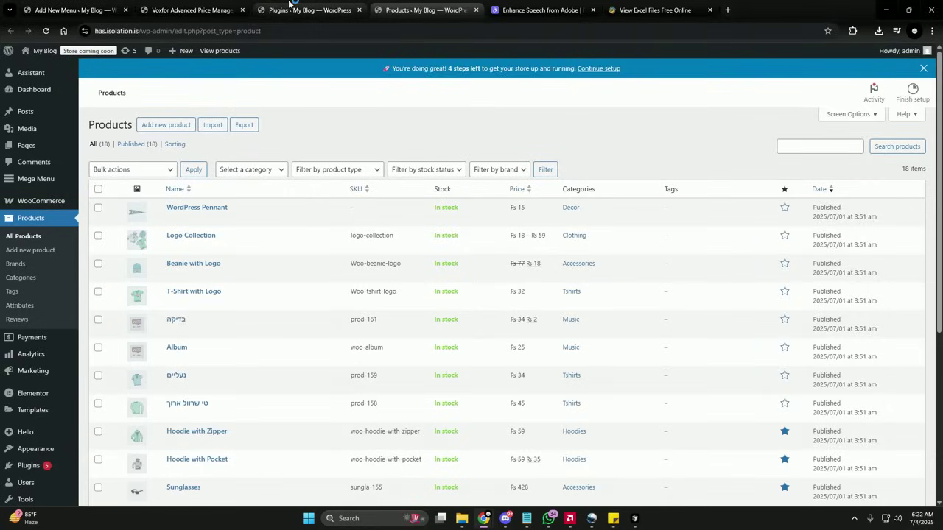
left_click(191, 10)
scroll(538, 184, "up", 2)
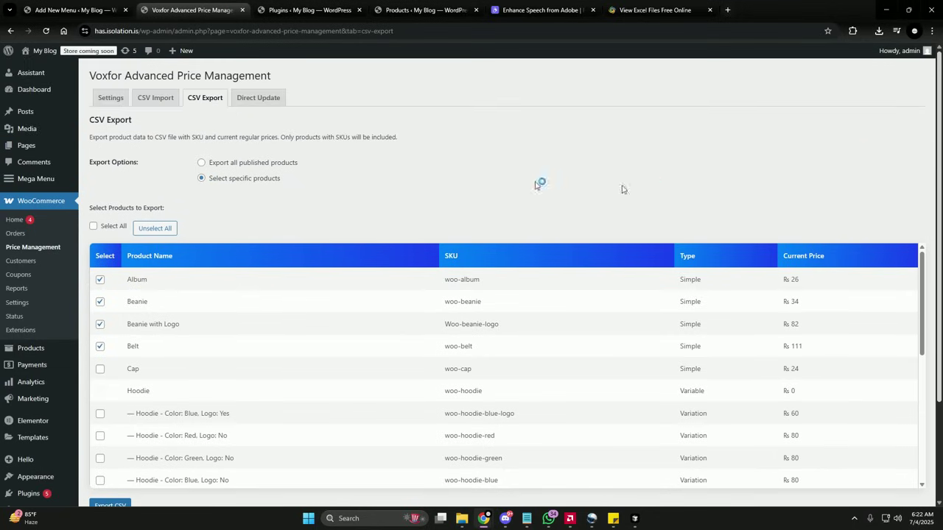
Directly update Album, Beanie, Beanie with Logo and Belt to 32, 42, 100 and 135.
left_click(257, 102)
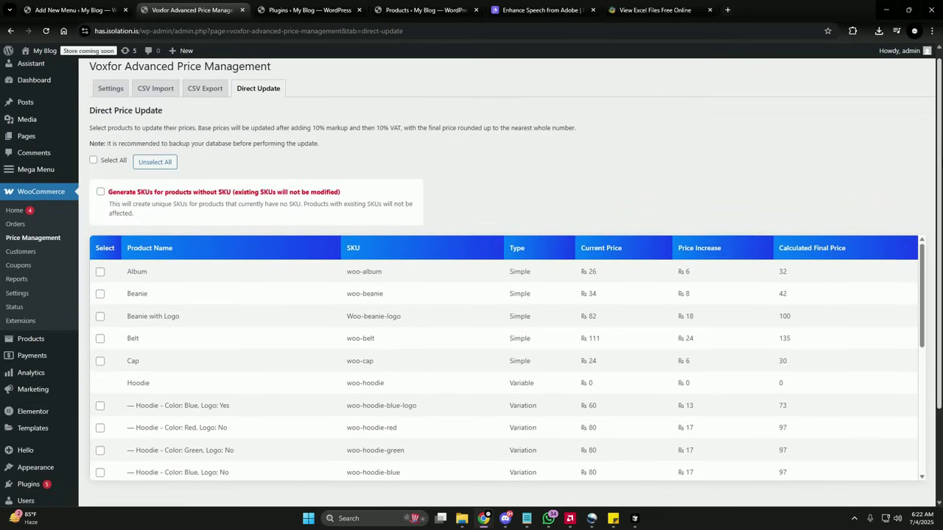
scroll(471, 295, "down", 1)
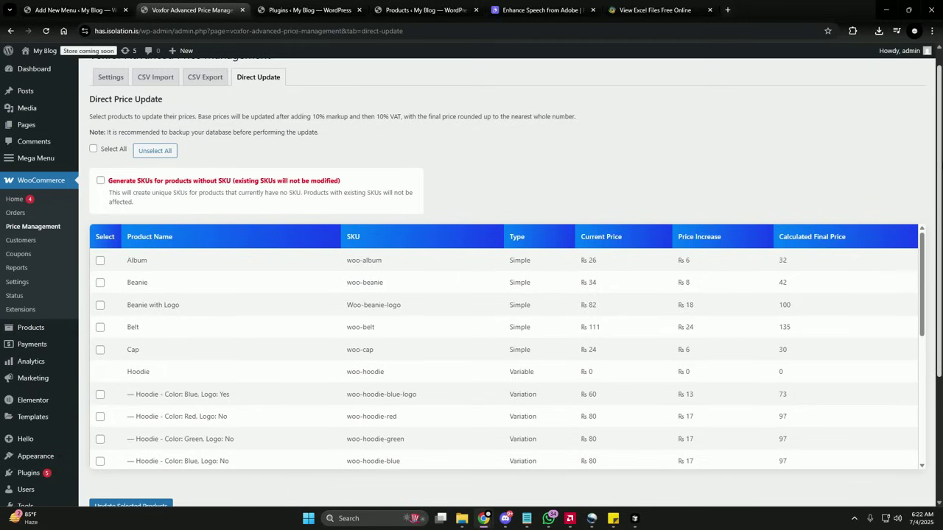
scroll(284, 238, "down", 2)
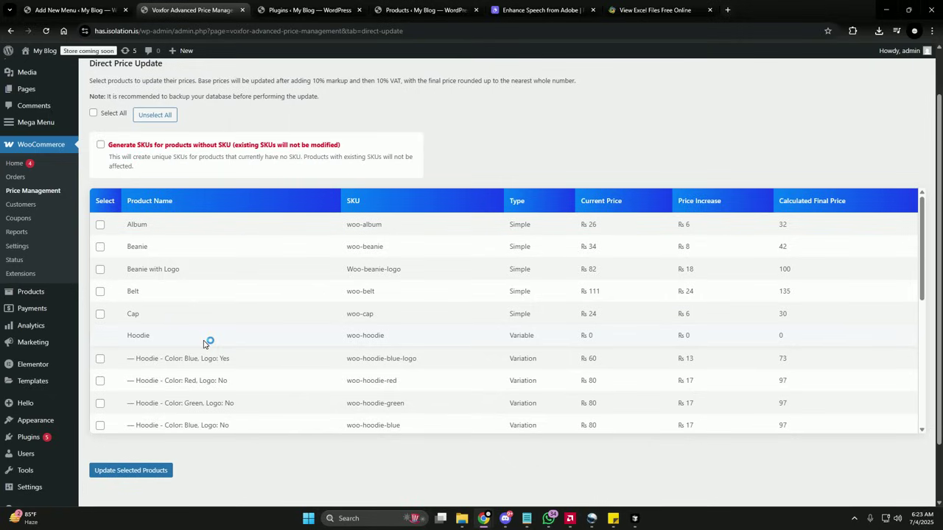
mouse_move(922, 220)
left_mouse_down()
mouse_move(924, 345)
mouse_move(939, 211)
left_mouse_up()
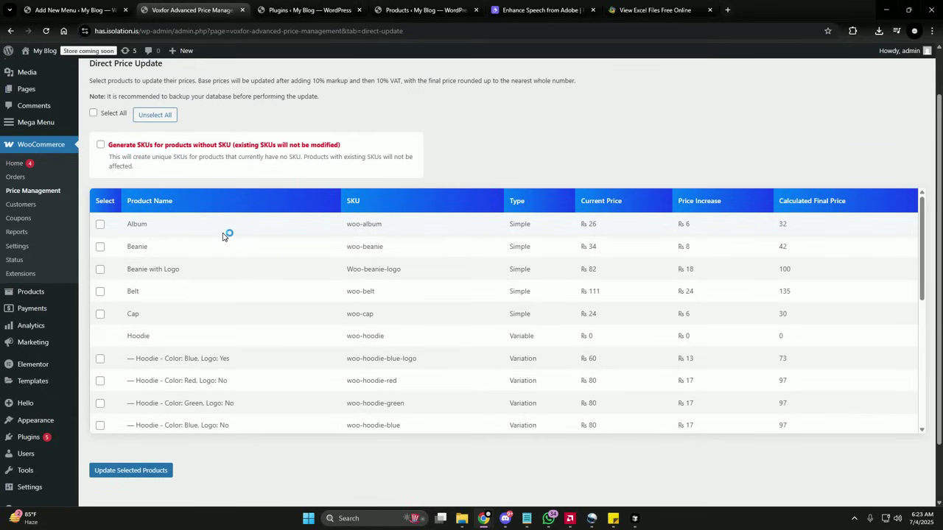
left_click(100, 224)
left_click(100, 246)
left_click(100, 269)
left_click(101, 292)
left_click(128, 472)
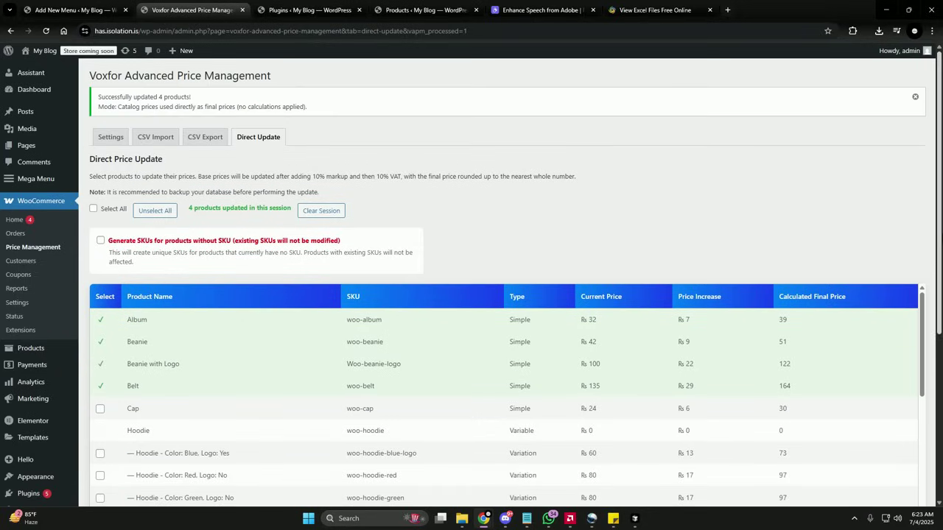
Compare Album's new current price 32 with its calculated final price 39.
scroll(140, 474, "down", 1)
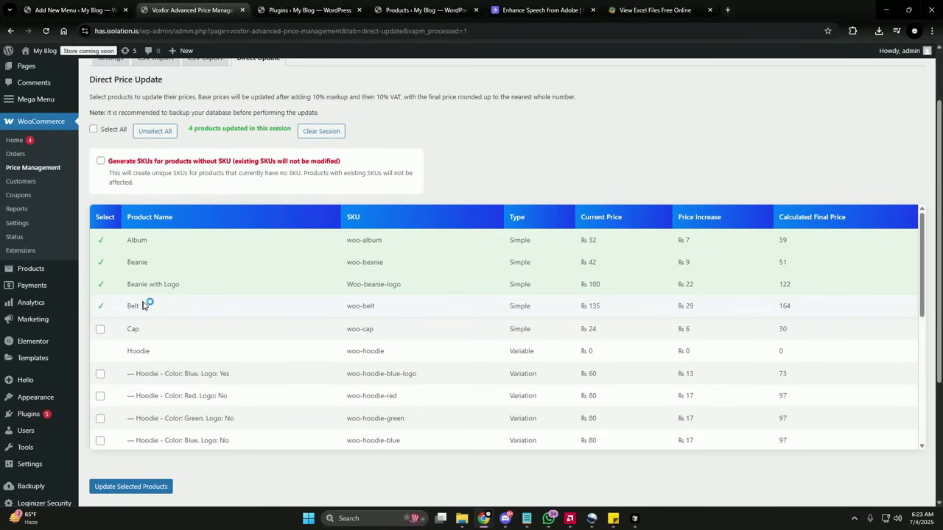
scroll(737, 206, "down", 1)
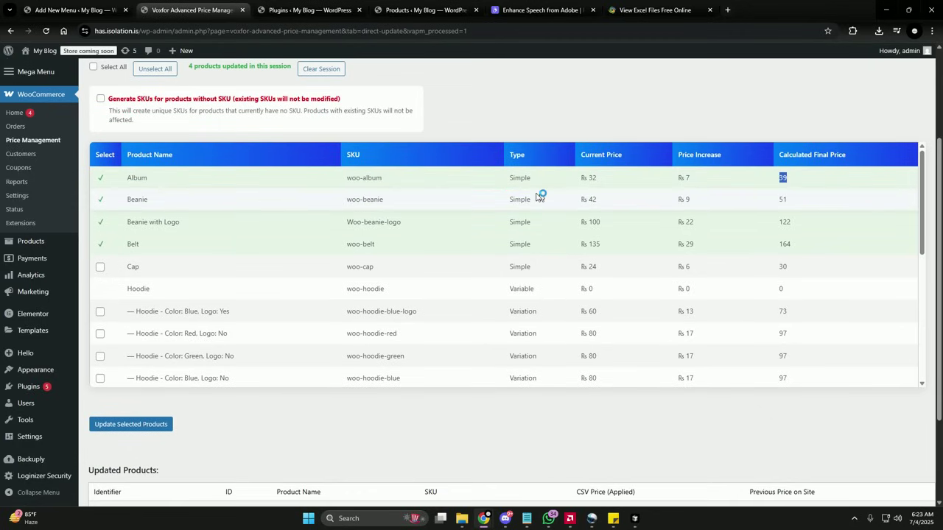
double_click(590, 178)
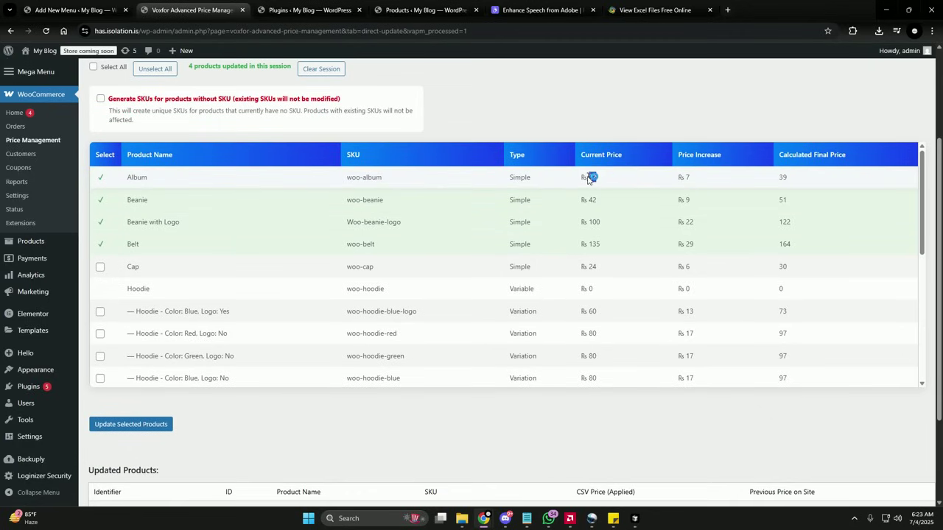
left_click(792, 179)
double_click(784, 178)
scroll(939, 212, "down", 1)
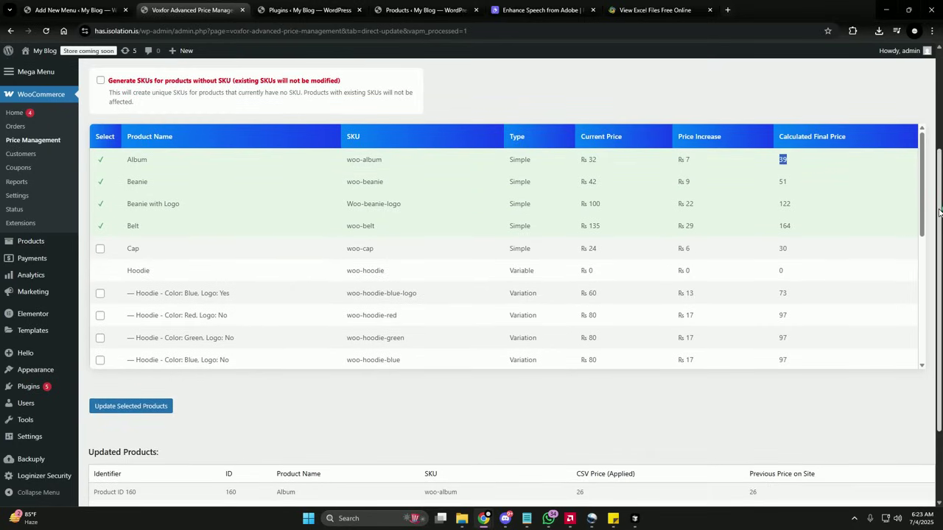
left_click_drag(926, 196, 920, 221)
scroll(939, 259, "up", 2)
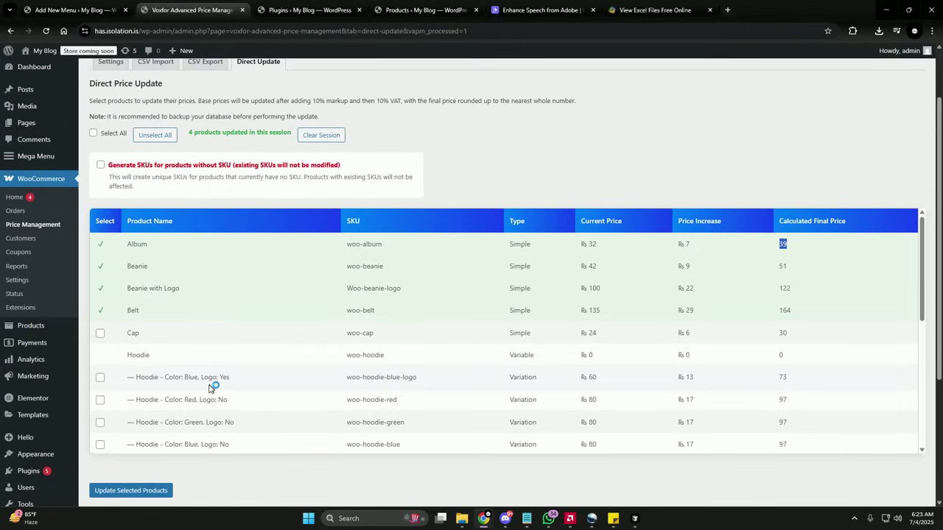
Open All Products in a new tab and switch to it.
mouse_move(35, 325)
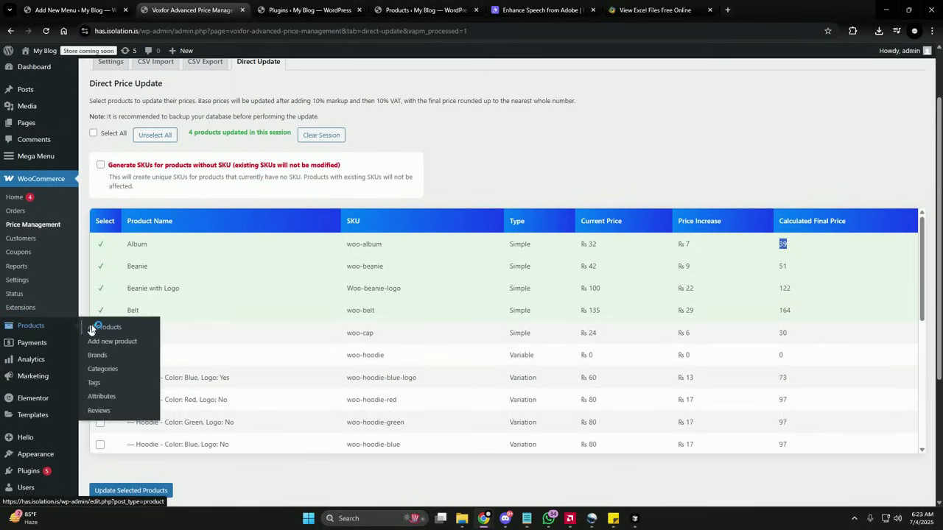
left_click(92, 327, "ctrl")
left_click(316, 10)
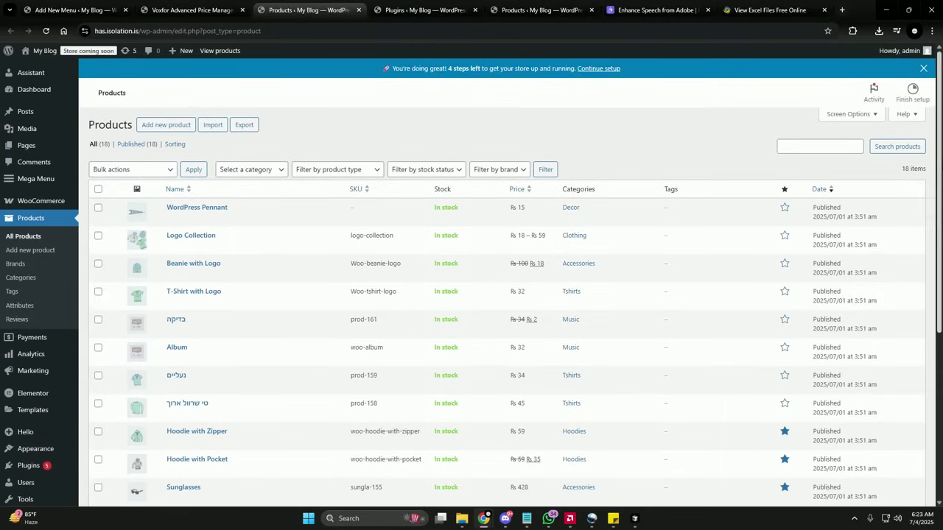
Open the T-Shirt product's edit page in a new tab.
scroll(169, 328, "down", 2)
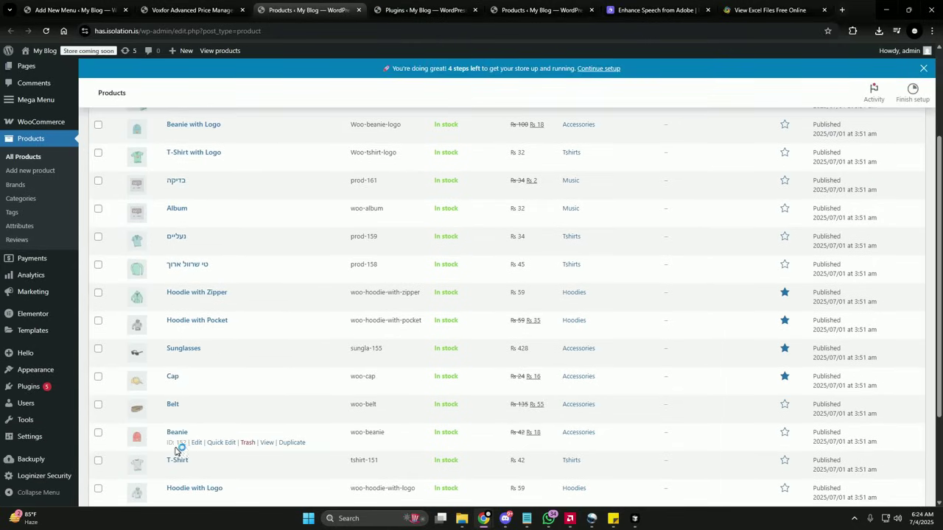
left_click(198, 470, "ctrl")
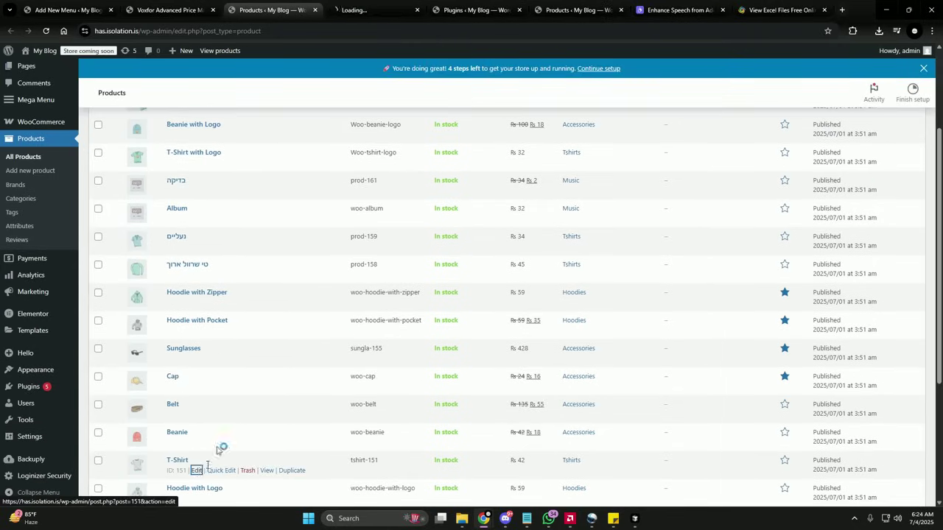
left_click(372, 3)
Delete the T-Shirt's SKU under Inventory and update the product.
scroll(214, 237, "down", 3)
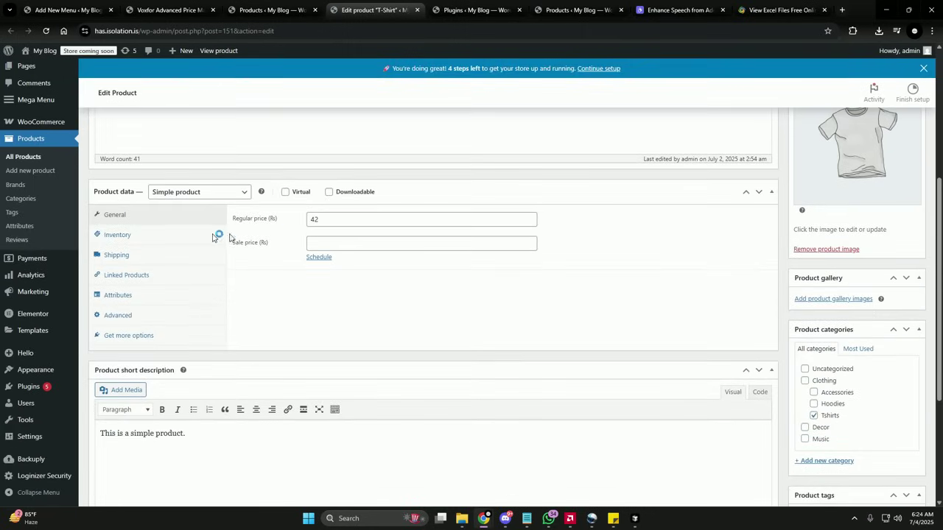
left_click(177, 236)
left_click_drag(343, 219, 305, 243)
key("BackSpace")
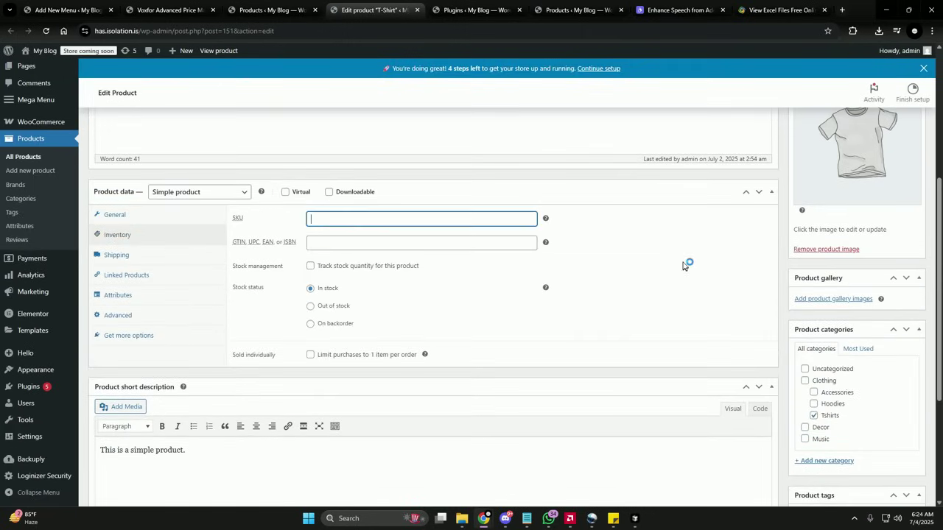
scroll(683, 266, "up", 3)
left_click(903, 265)
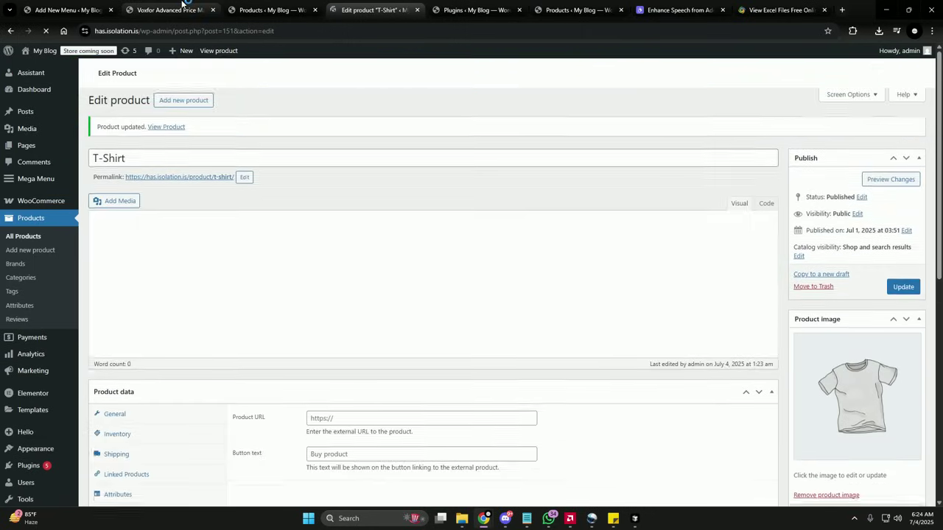
left_click(184, 8)
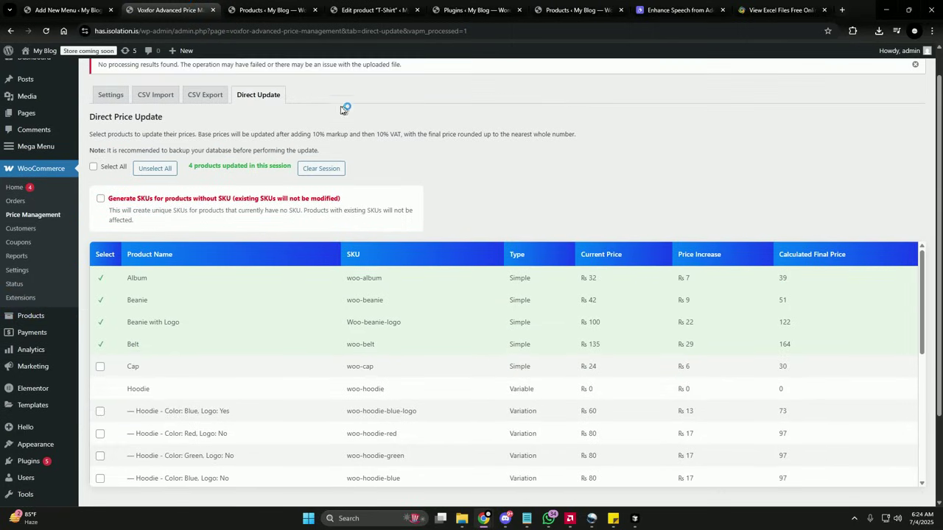
Enable 'Generate SKUs for products without SKU', tick T-Shirt, and update its price.
left_click_drag(921, 260, 921, 403)
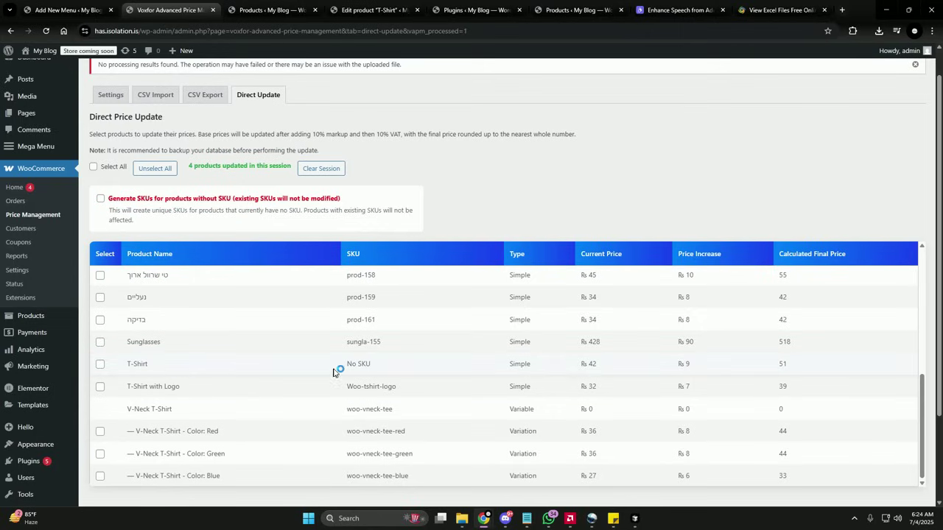
left_click_drag(349, 369, 375, 366)
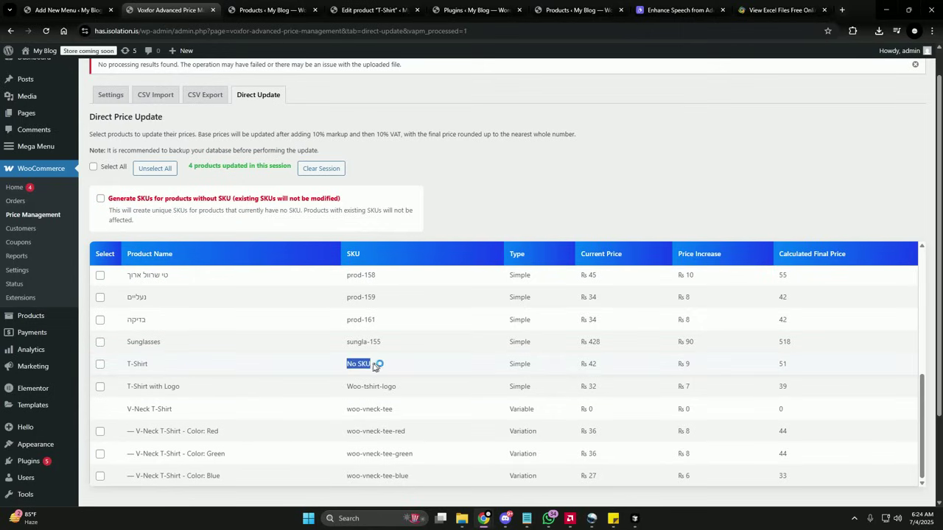
left_click(101, 199)
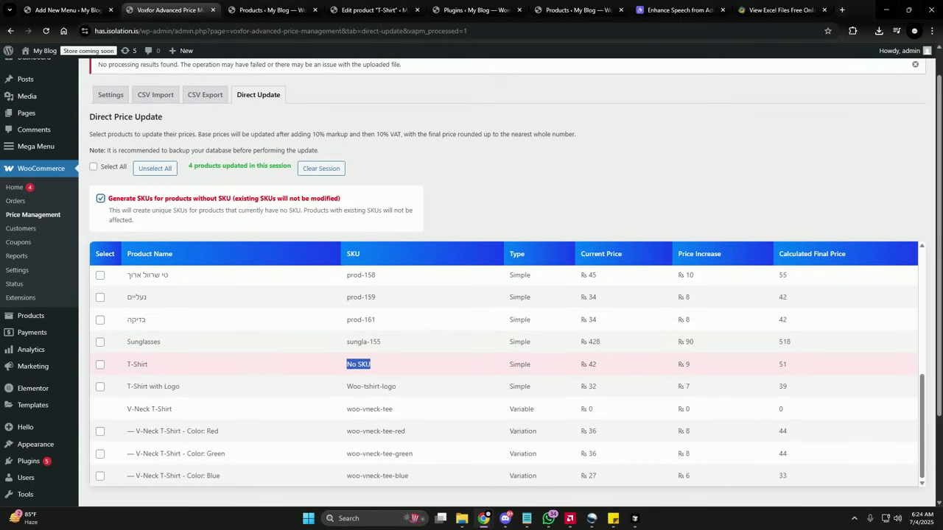
scroll(199, 218, "down", 1)
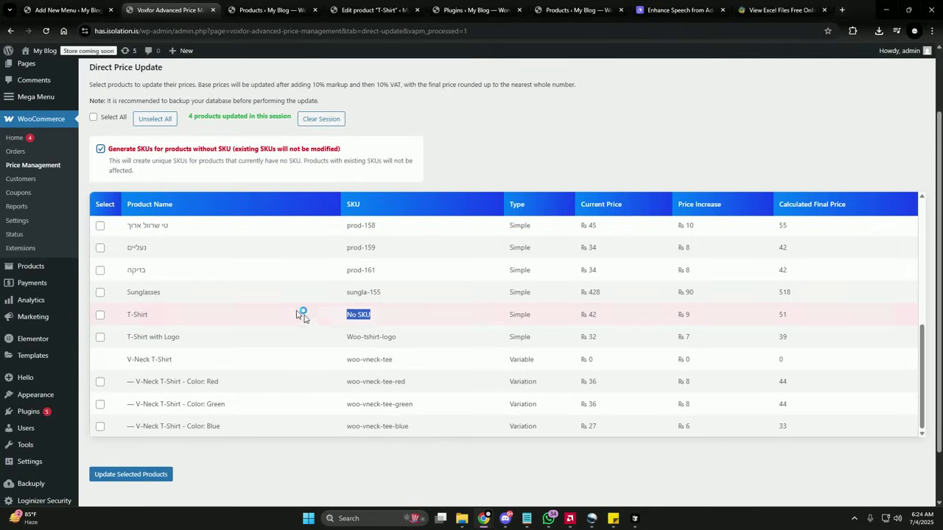
left_click(100, 314)
left_click(100, 149)
left_click(110, 149)
left_click(155, 150)
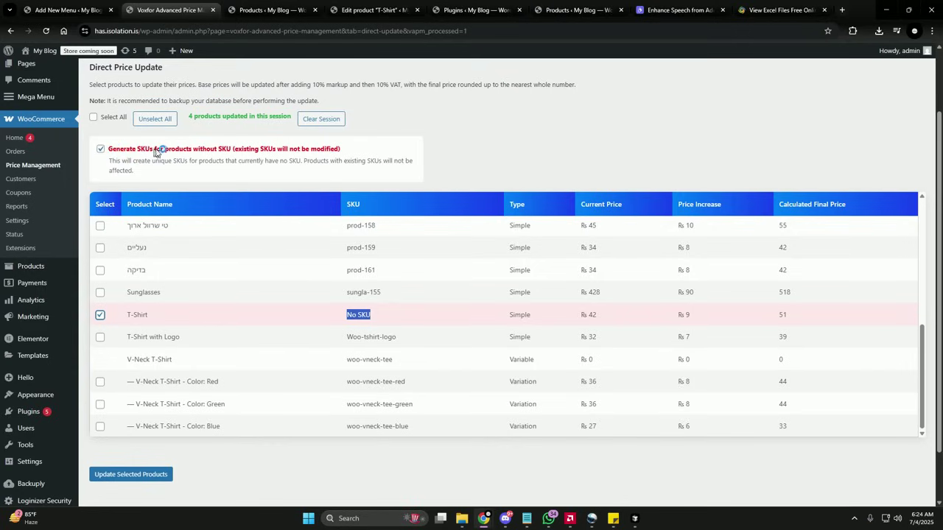
left_click(155, 475)
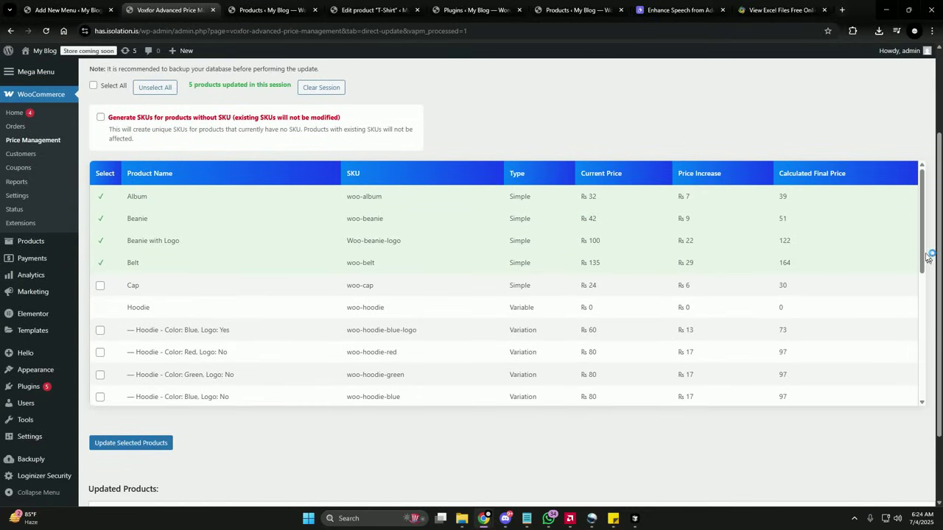
Confirm T-Shirt's generated SKU tshirt-151 in the Voxfor table and in its product editor's Inventory.
left_click_drag(923, 257, 849, 402)
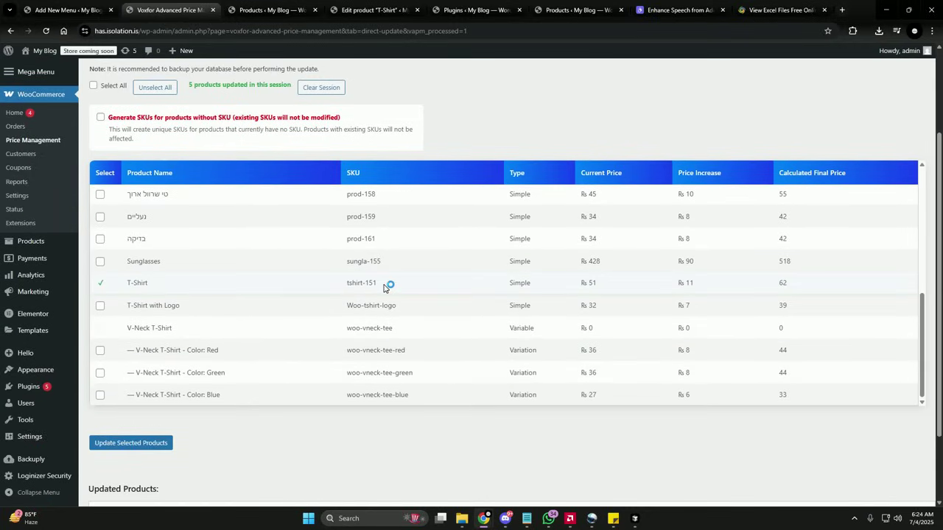
left_click_drag(384, 287, 342, 288)
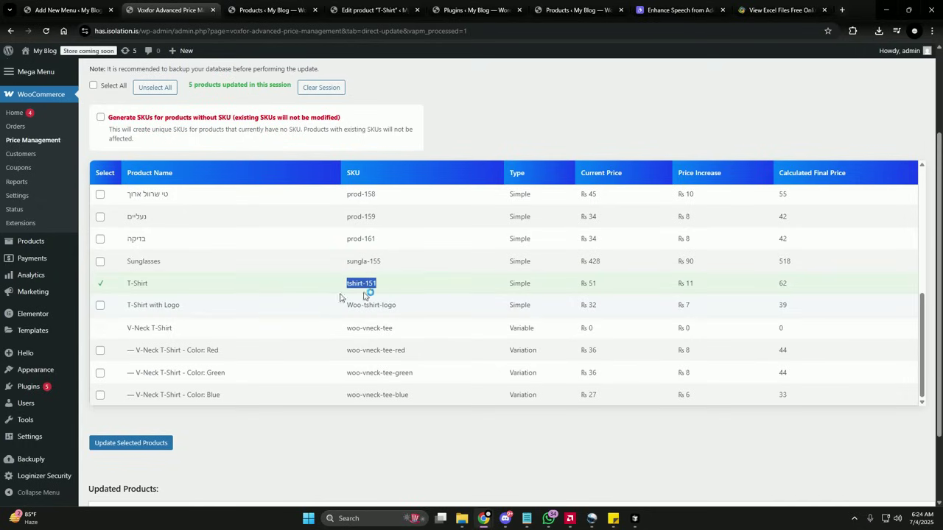
left_click(398, 5)
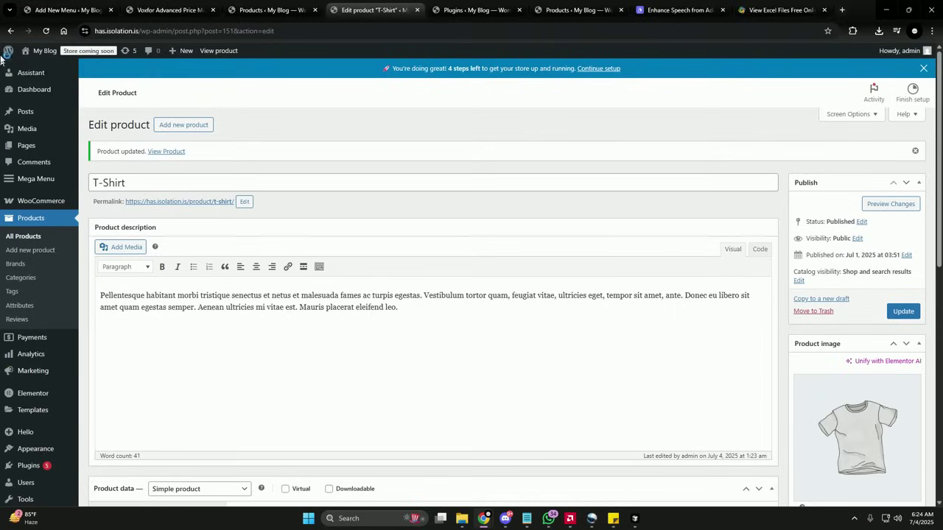
left_click(45, 31)
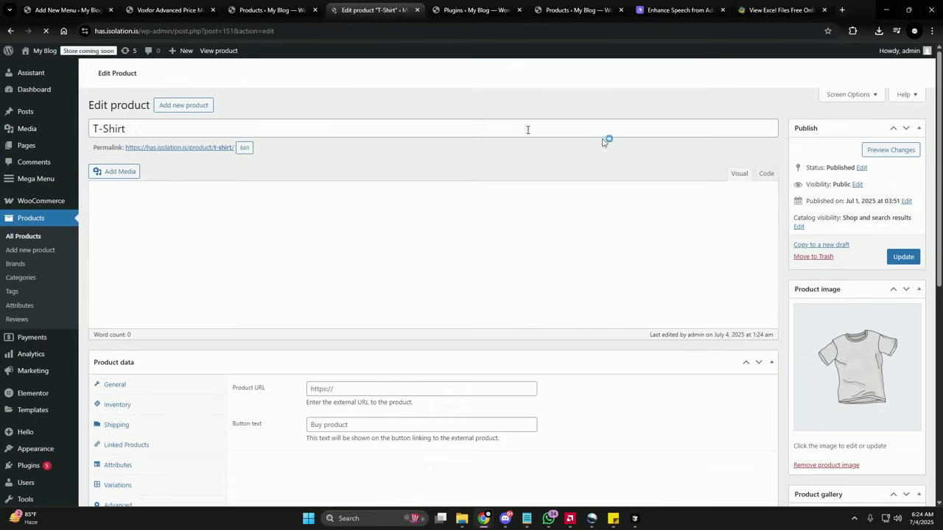
scroll(526, 221, "down", 4)
left_click(179, 283)
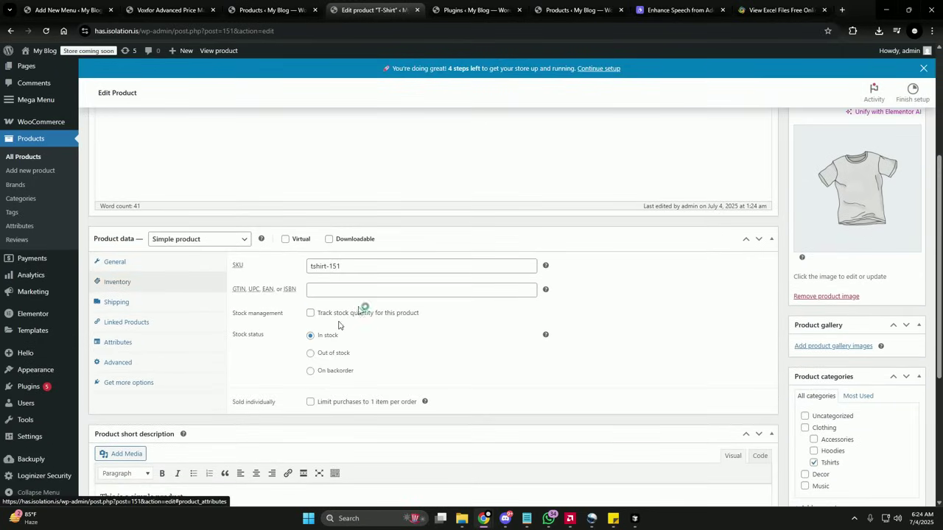
left_click_drag(353, 267, 277, 273)
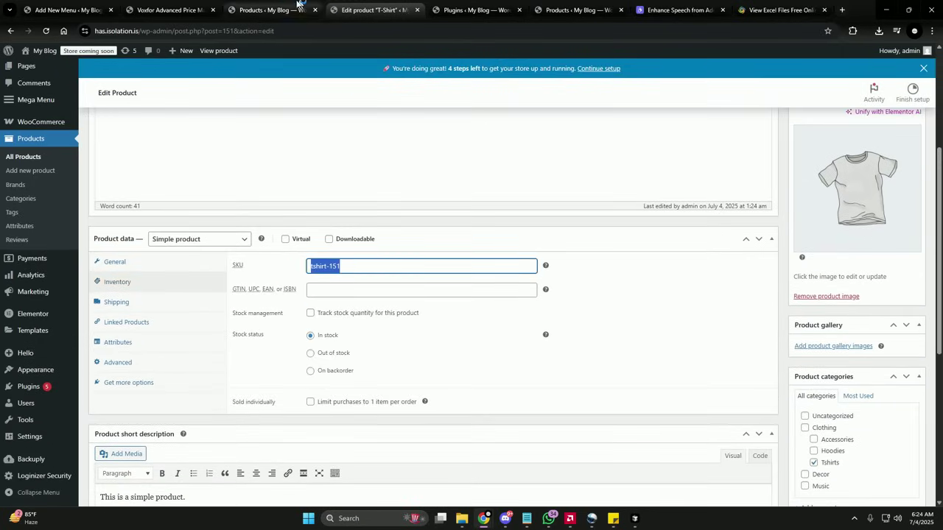
left_click(269, 10)
Open the נעליים product's editor in a new tab.
scroll(196, 501, "up", 1)
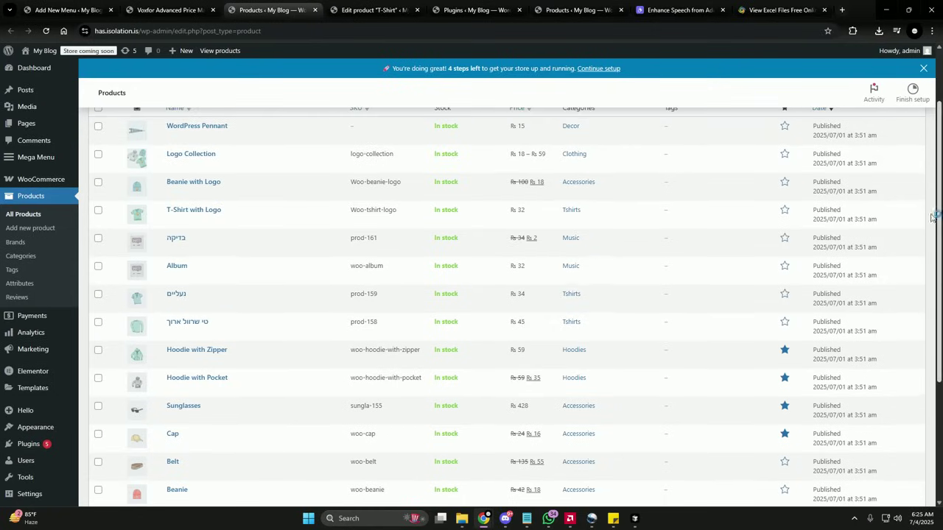
middle_click(197, 304)
left_click(324, 9)
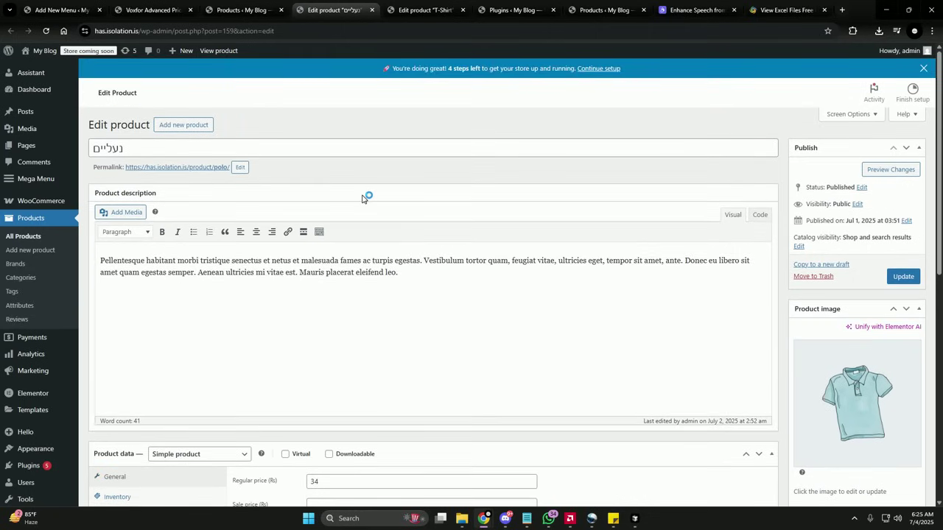
left_click(282, 154)
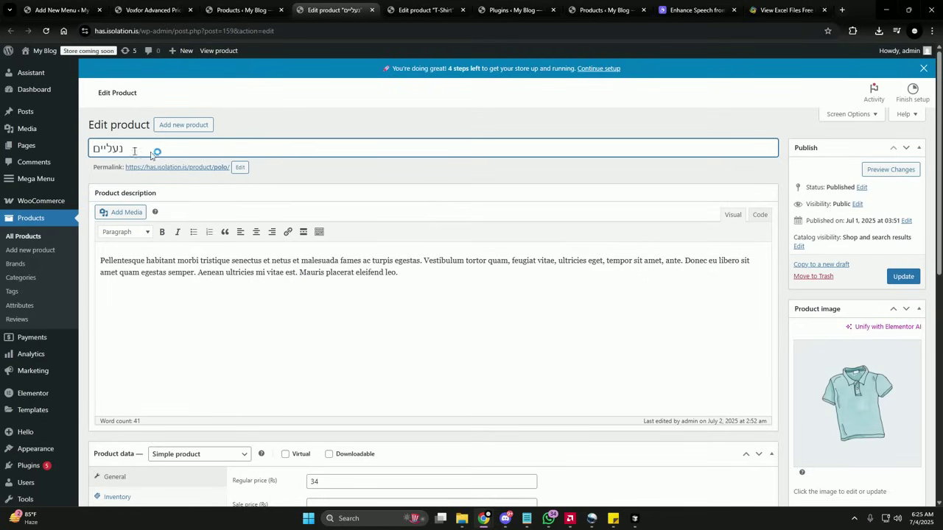
Delete the SKU prod-159 from נעליים's Inventory settings.
scroll(588, 286, "down", 3)
left_click(167, 289)
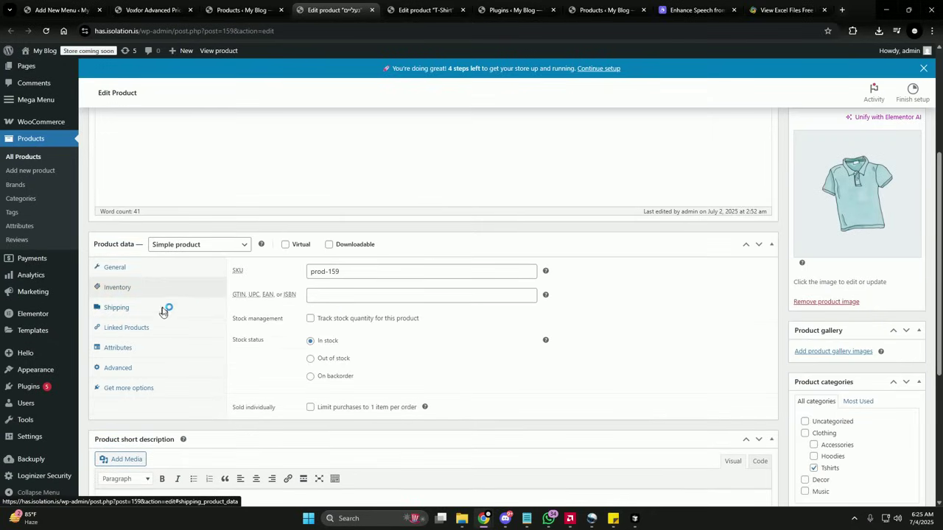
triple_click(311, 271)
key("BackSpace")
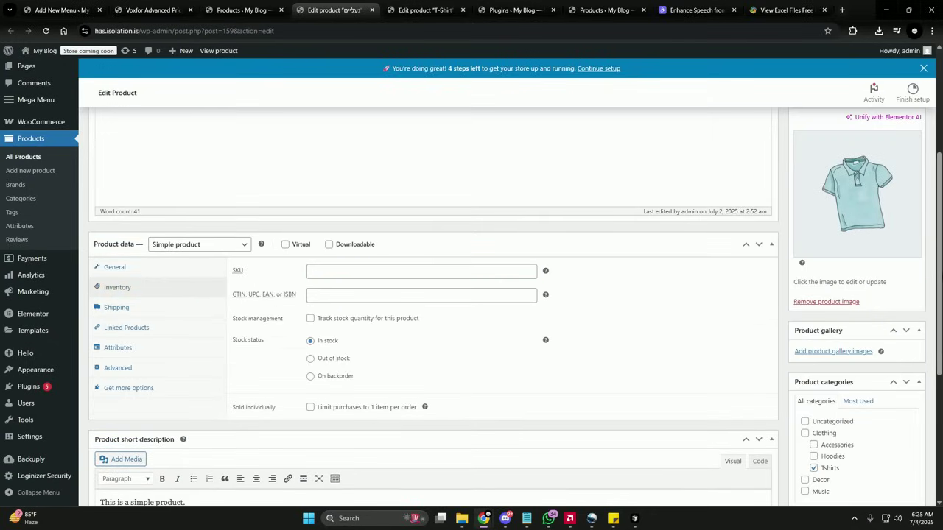
scroll(847, 294, "up", 3)
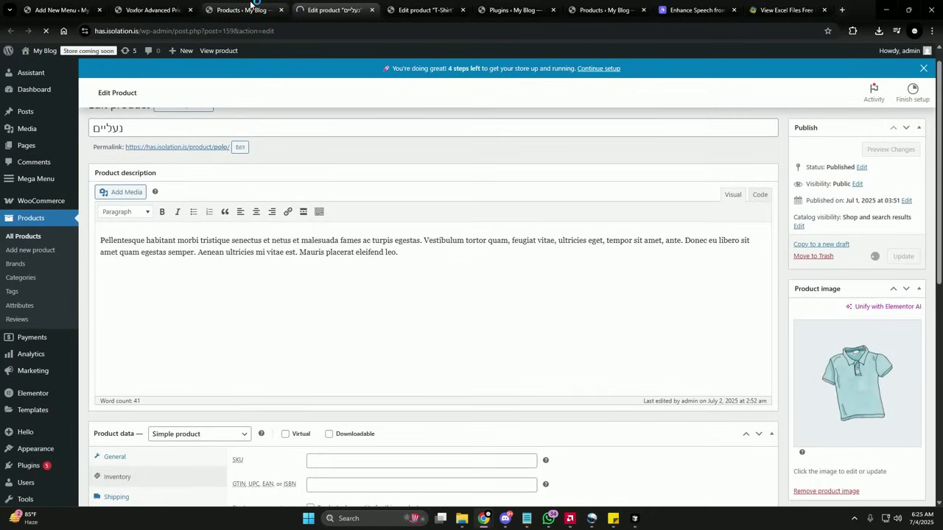
left_click(166, 11)
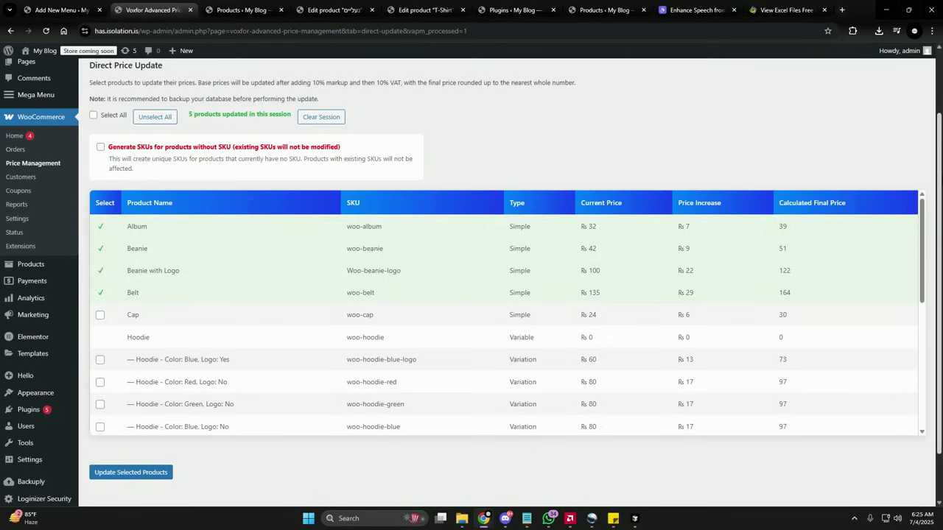
Tick נעליים, enable SKU generation for products without SKU, and apply the price update.
scroll(929, 192, "down", 1)
scroll(921, 192, "down", 1)
left_click_drag(928, 214, 928, 276)
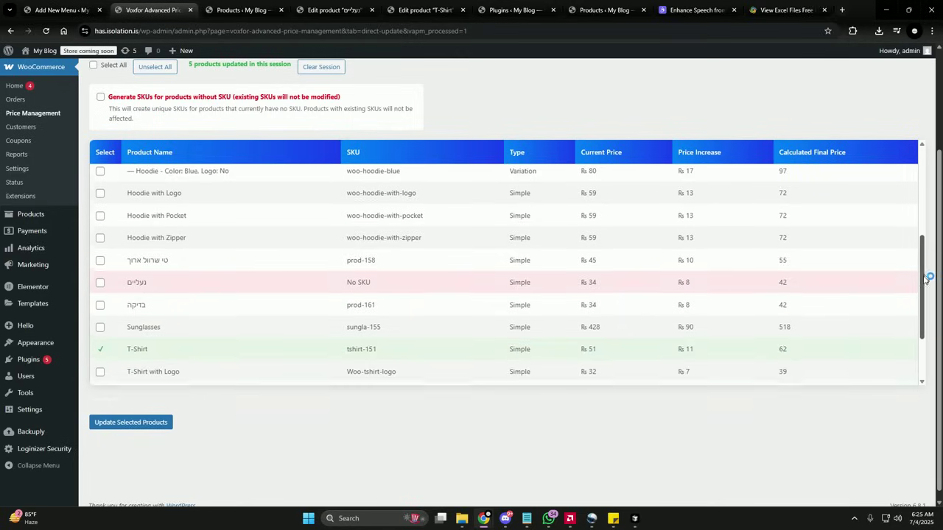
left_click(100, 274)
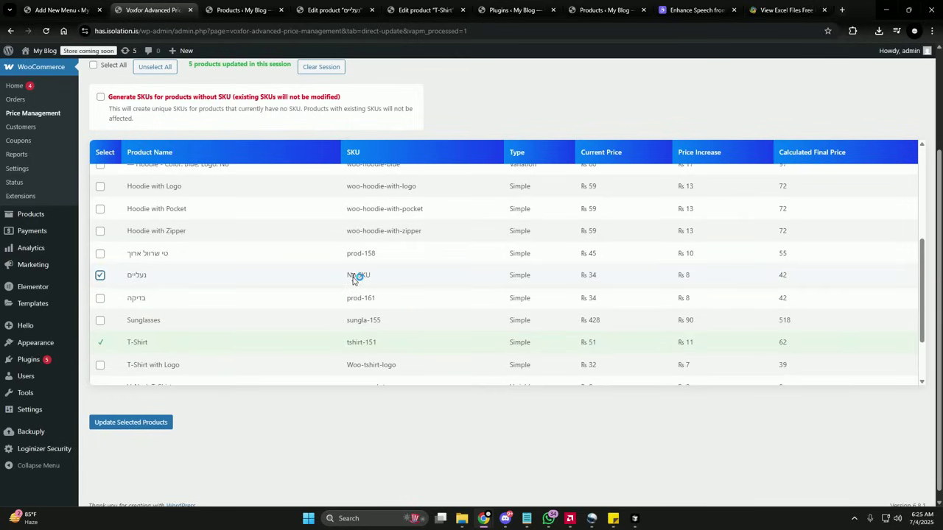
left_click(101, 97)
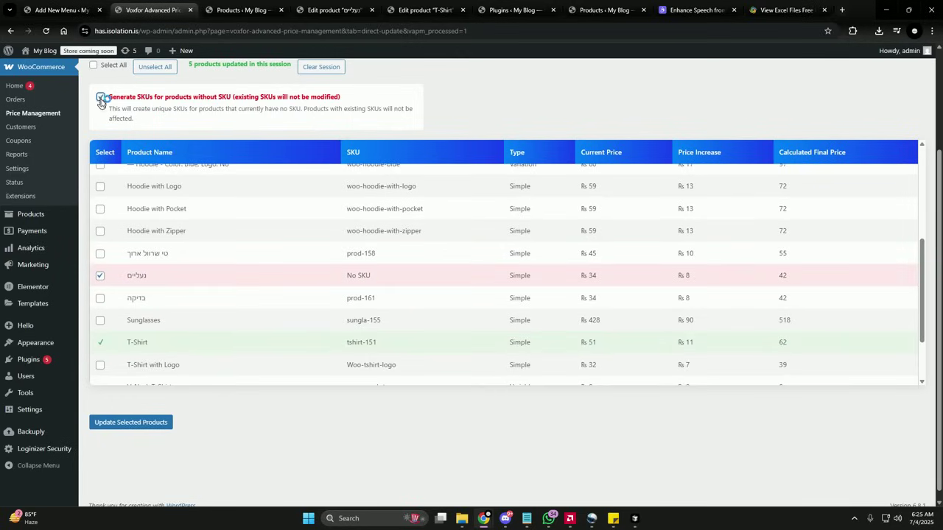
left_click(133, 425)
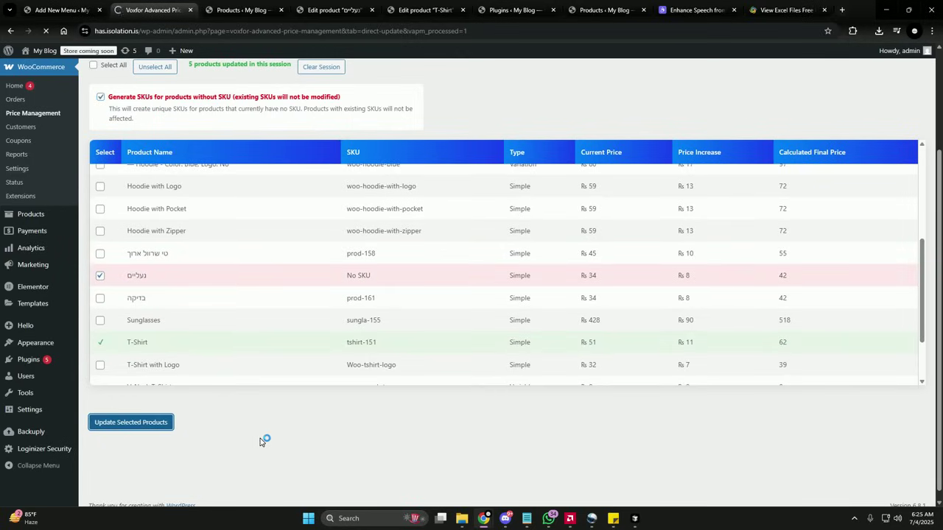
Verify נעליים's generated SKU prod-159 and current price 42 in the product table.
scroll(894, 253, "down", 2)
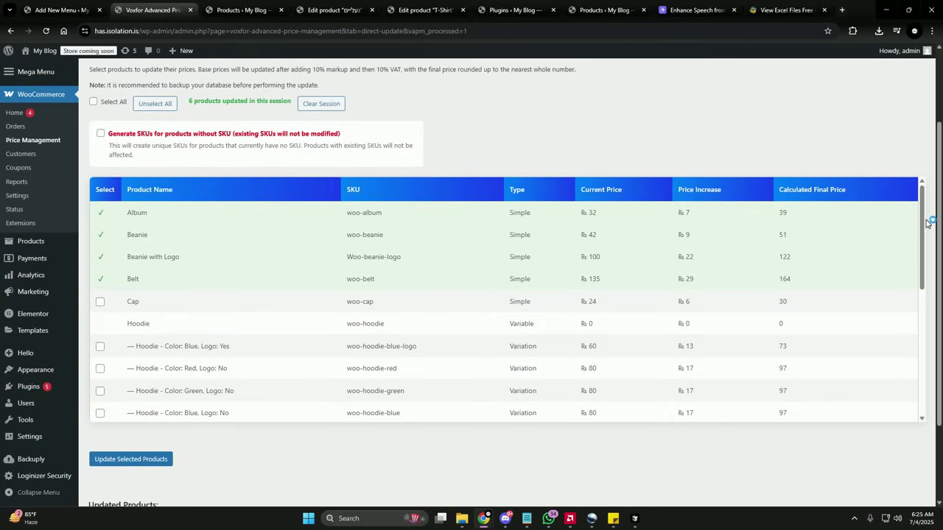
scroll(318, 359, "down", 3)
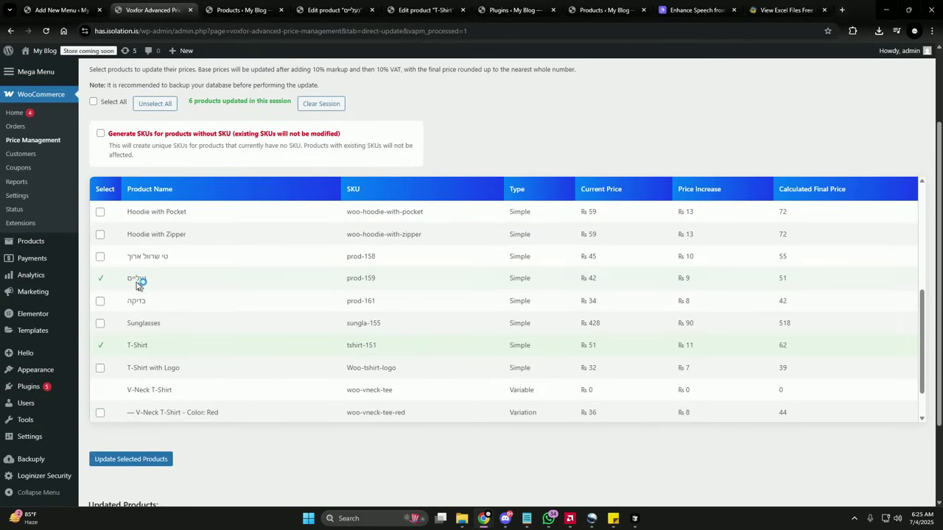
left_click_drag(347, 278, 380, 280)
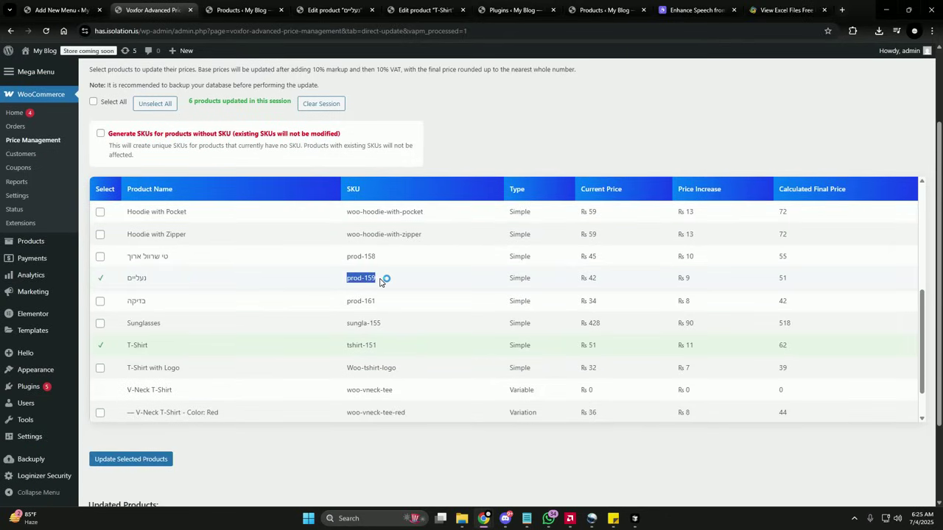